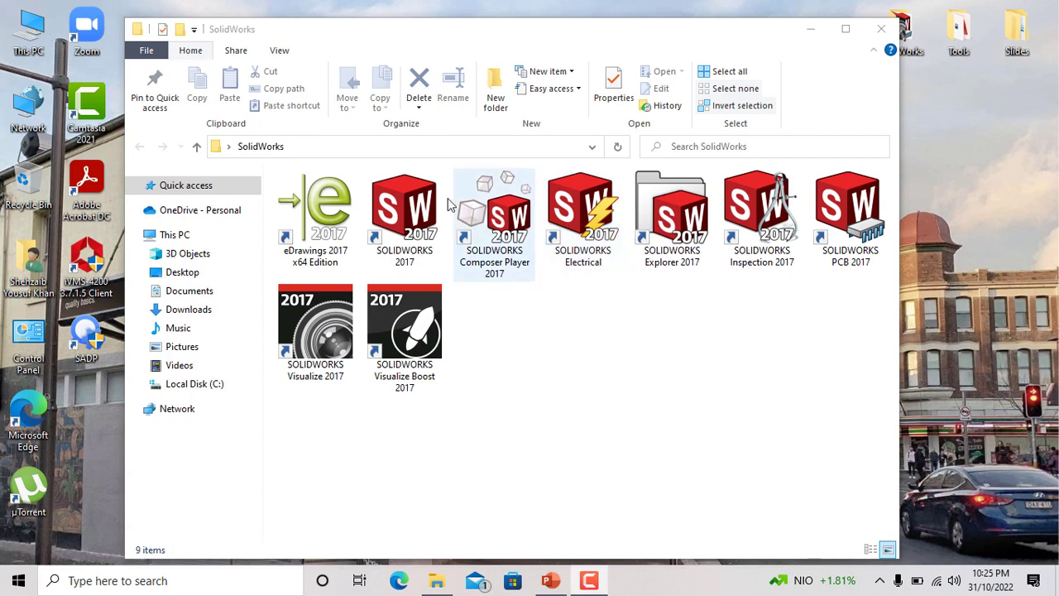
Step: Start SOLIDWORKS 2017 from its shortcut in the SolidWorks folder
double_click(393, 219)
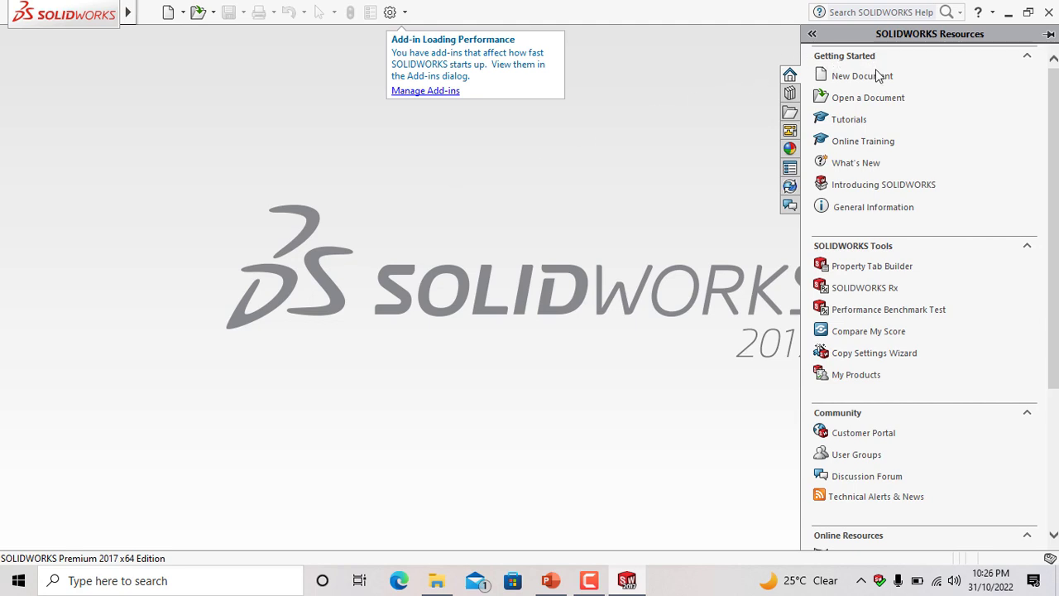
Step: Create a new Part document (Part1) from the New SOLIDWORKS Document dialog
click(168, 13)
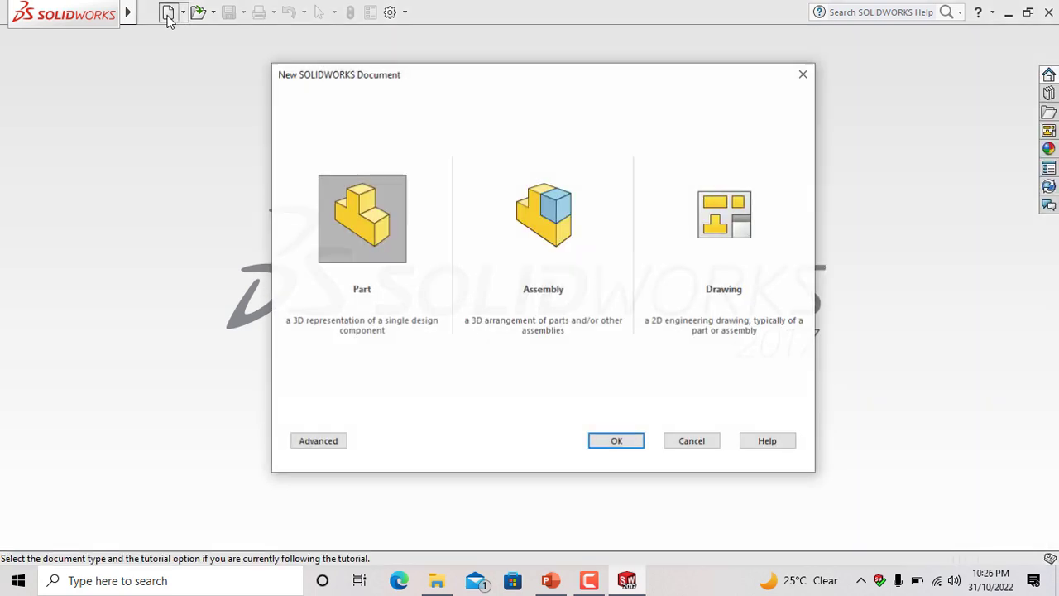
double_click(363, 215)
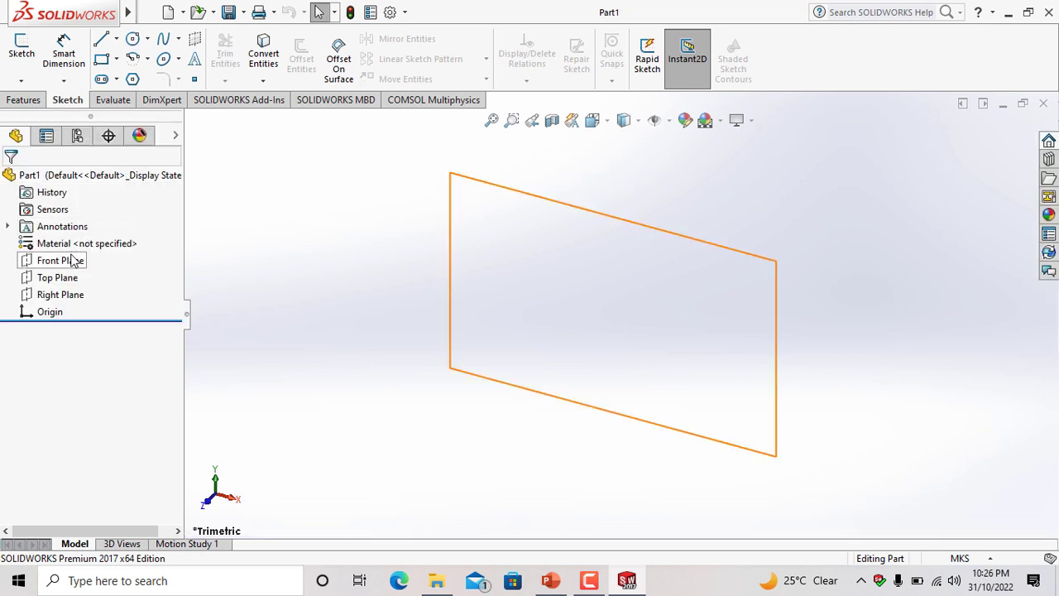
Step: View the Front Plane Normal To and review the Task 1 reference slide
click(73, 261)
right_click(609, 338)
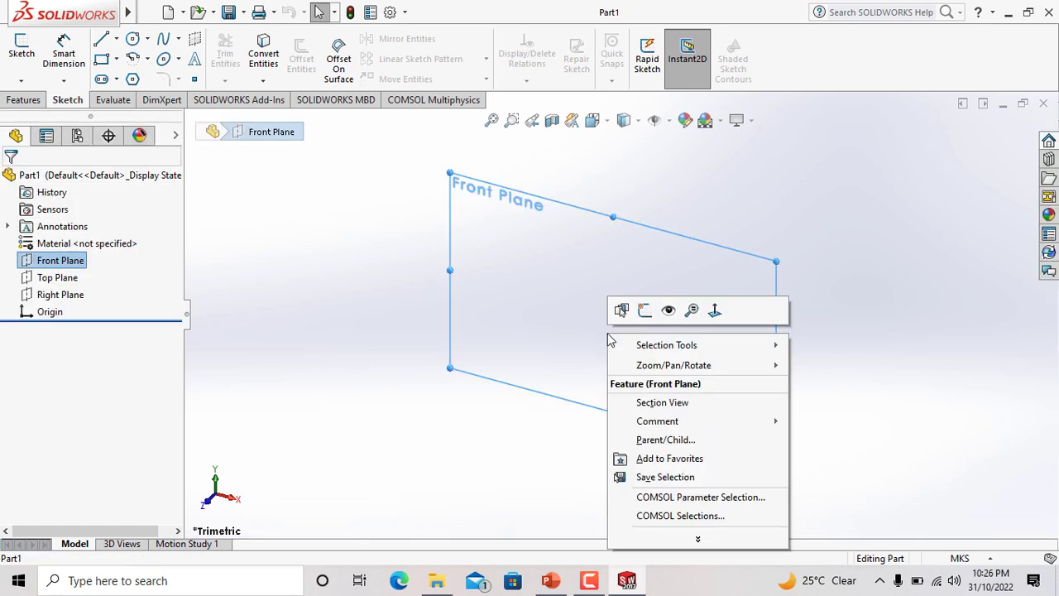
click(715, 311)
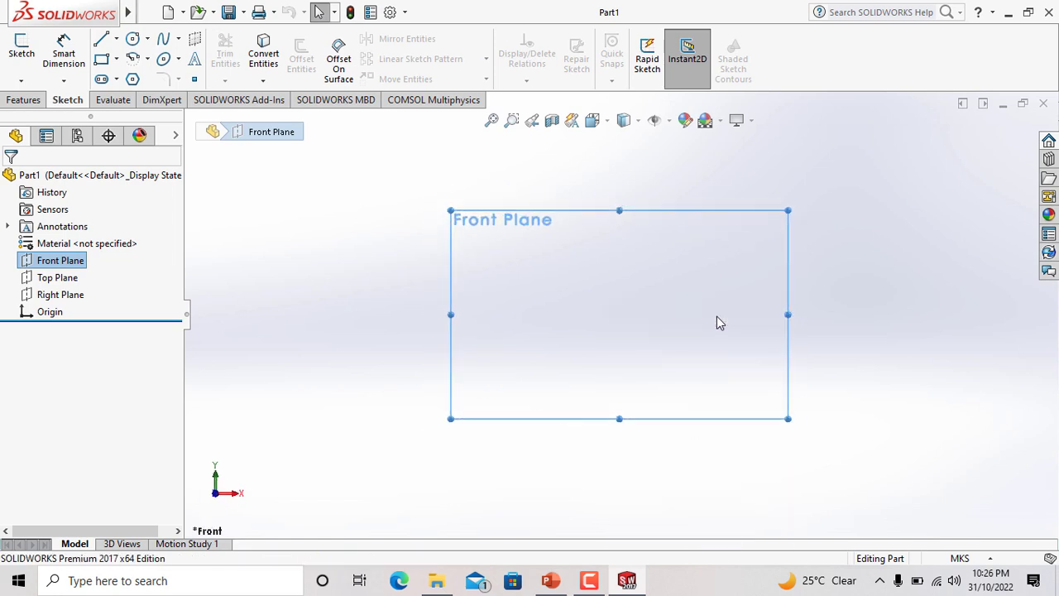
click(551, 580)
Step: Sketch a horizontal line rightward from the origin, then bring up the Options dialog
click(101, 39)
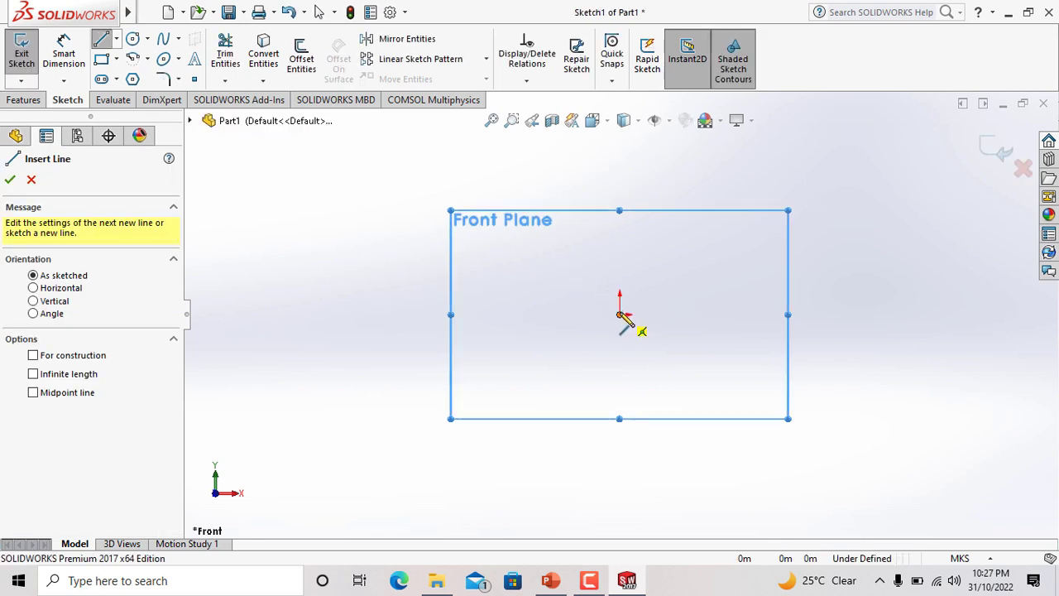
click(643, 331)
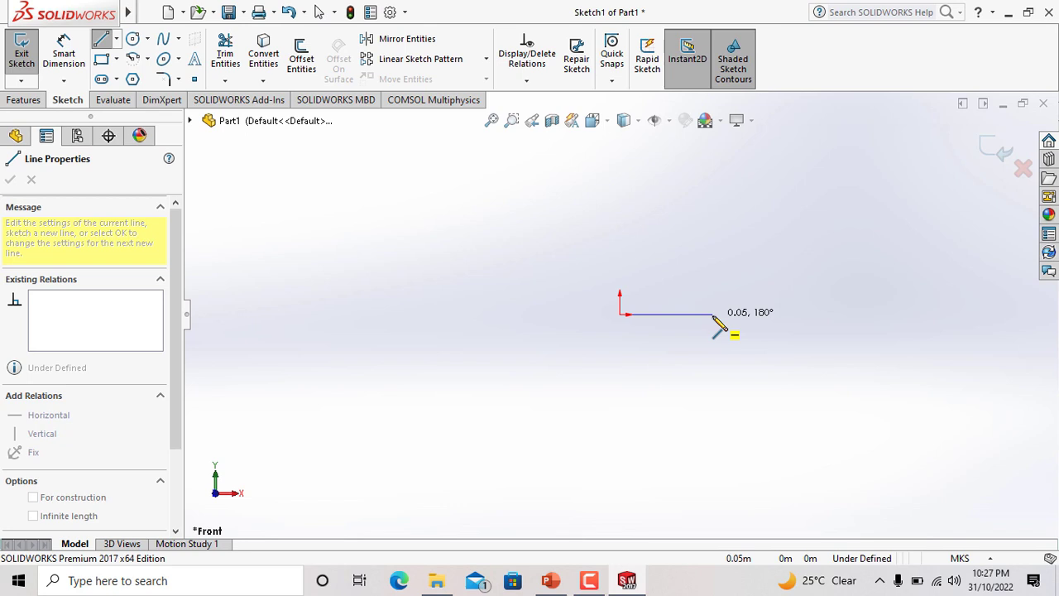
click(780, 314)
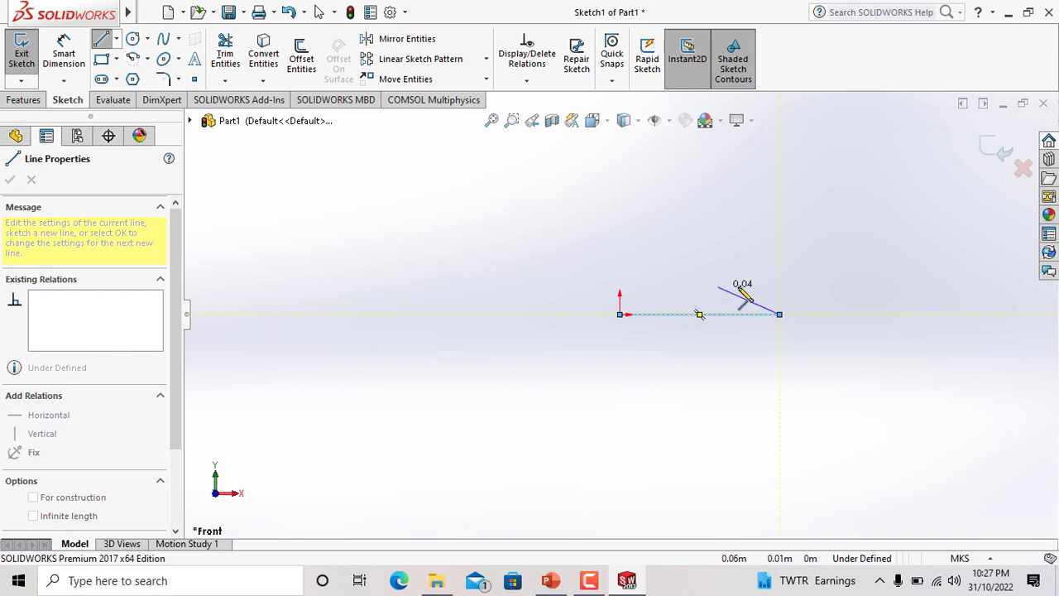
key(Escape)
key(Escape)
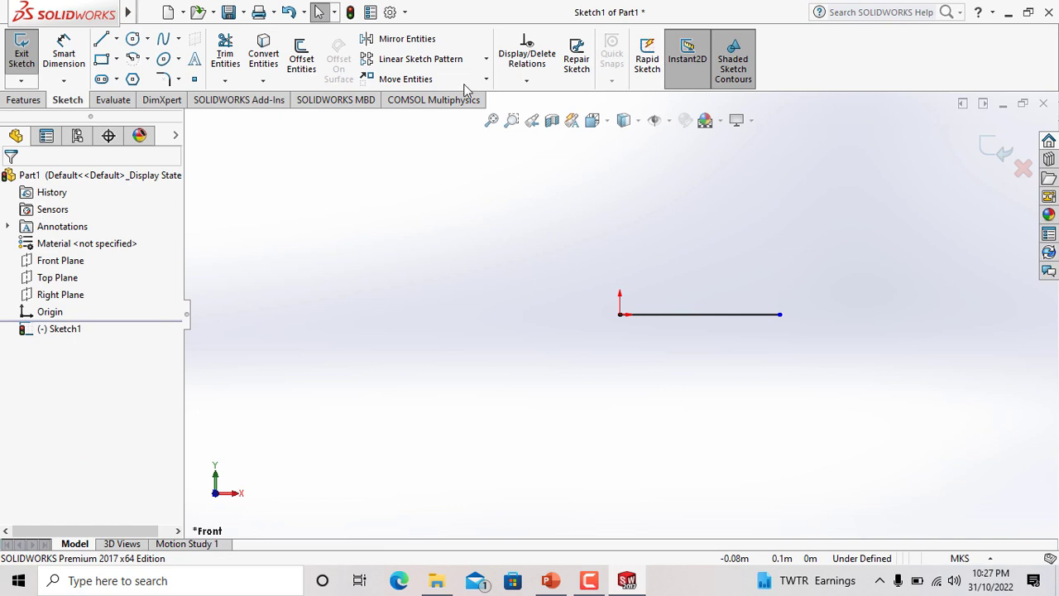
click(390, 11)
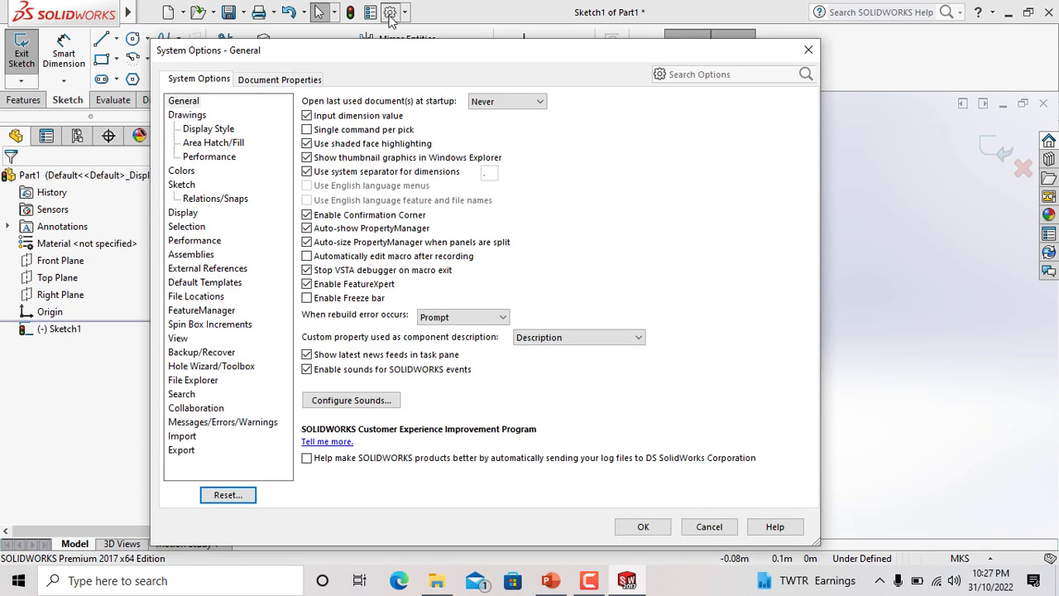
Step: Set Part1's document units to MMGS (millimetre, gram, second)
click(299, 78)
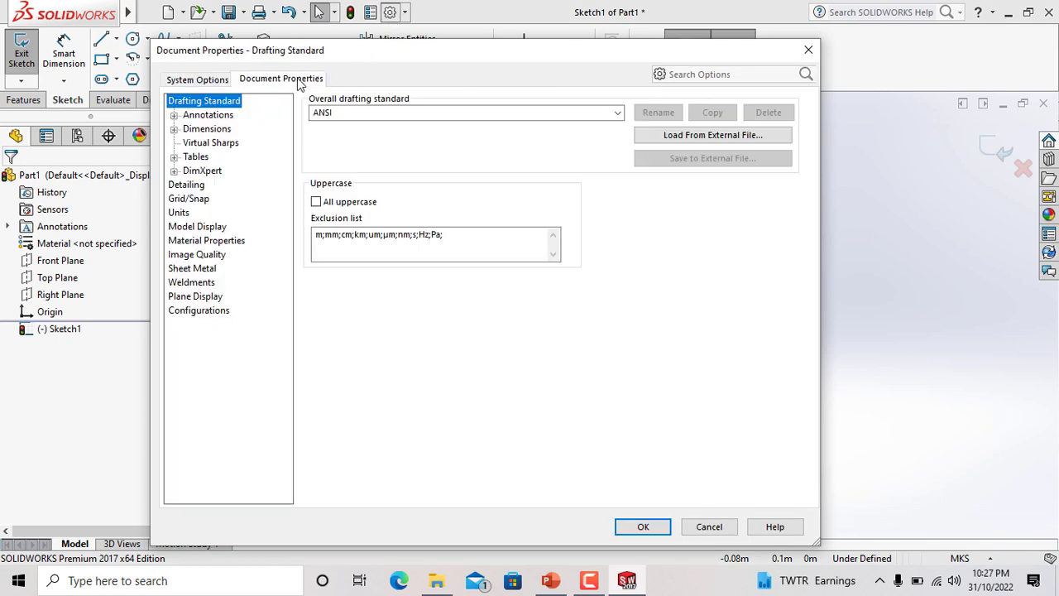
click(178, 213)
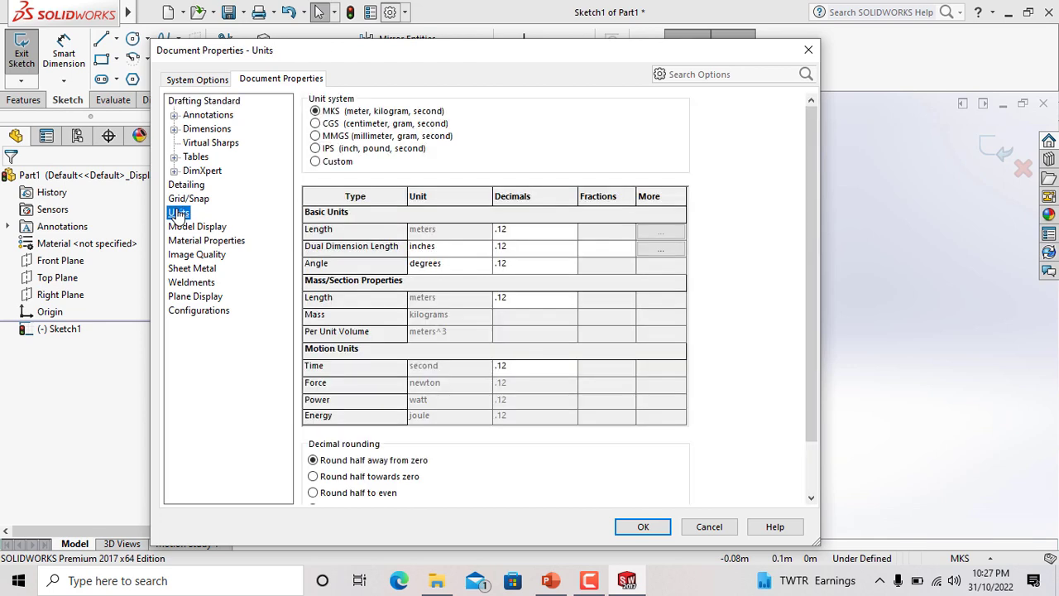
click(320, 135)
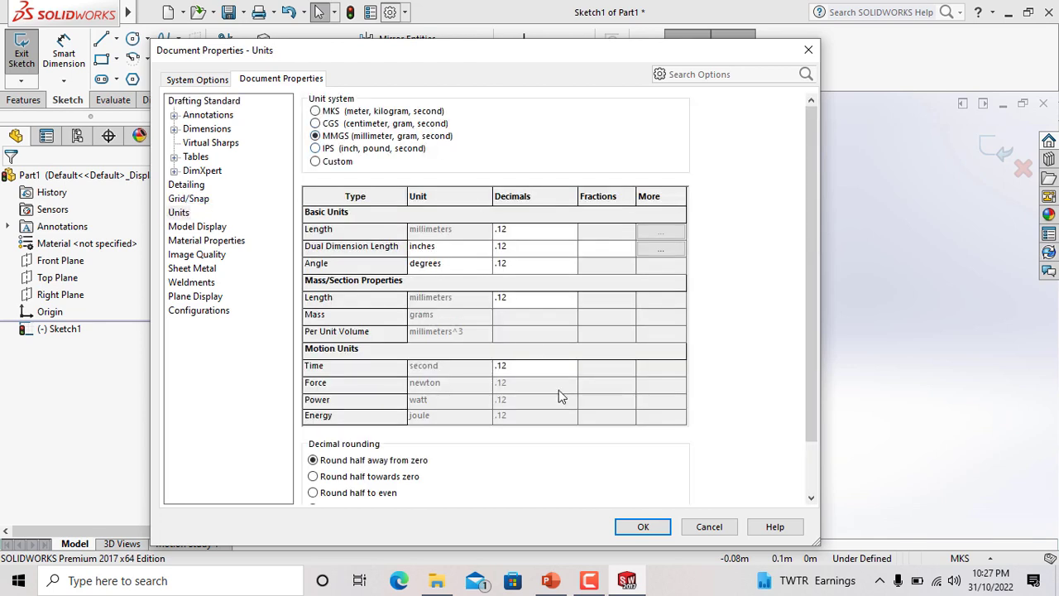
click(629, 527)
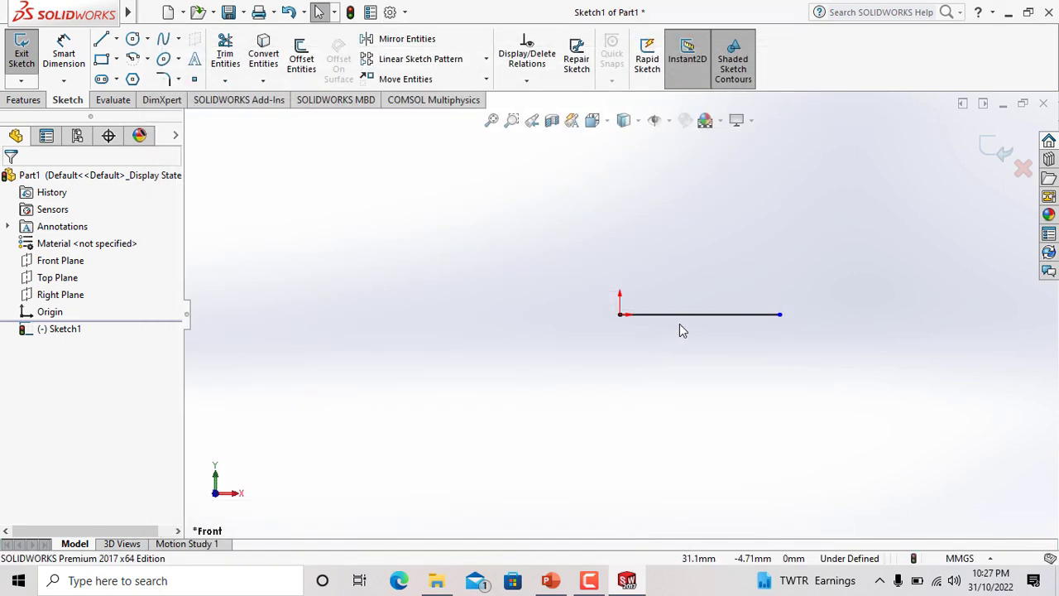
Step: Make the horizontal base line 200 mm long
click(687, 320)
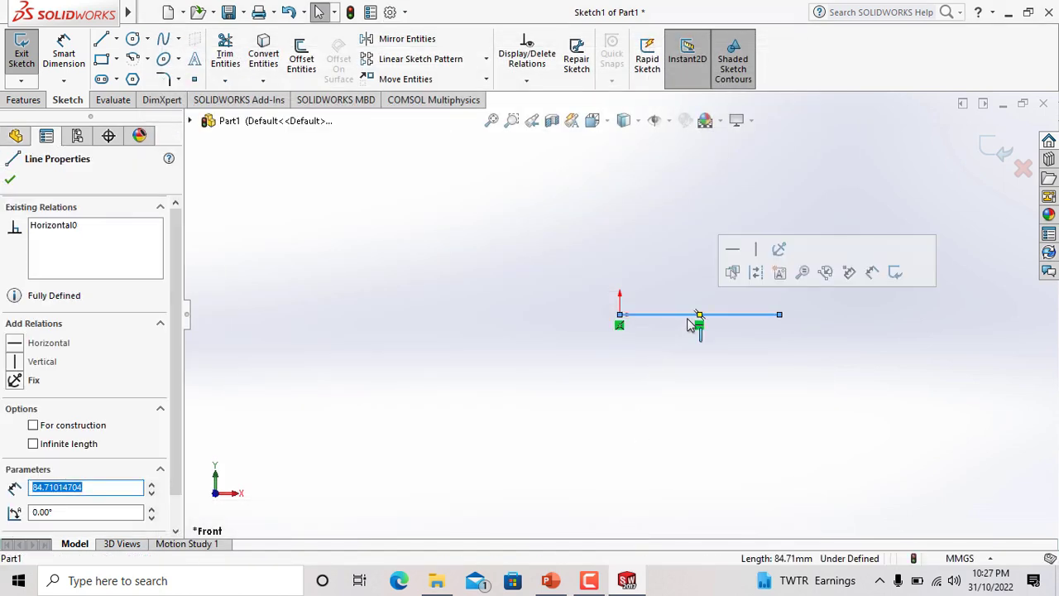
text(200)
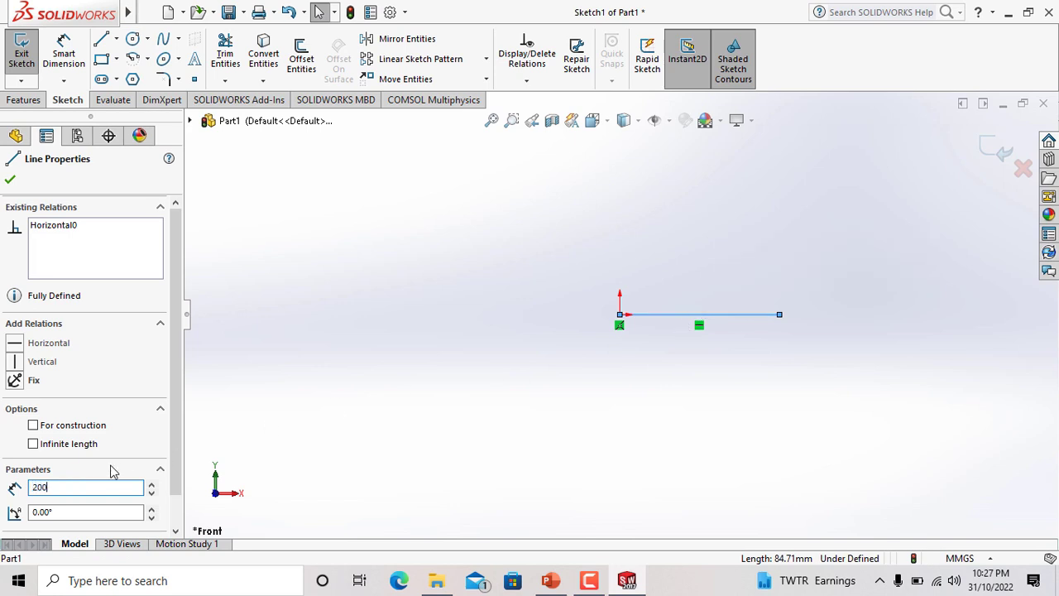
key(Return)
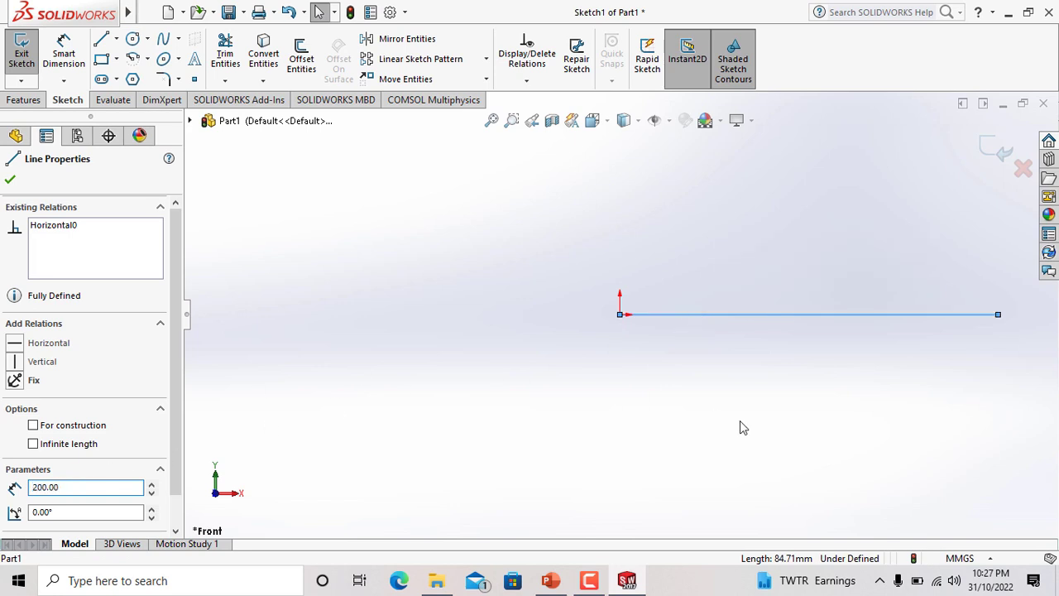
click(740, 420)
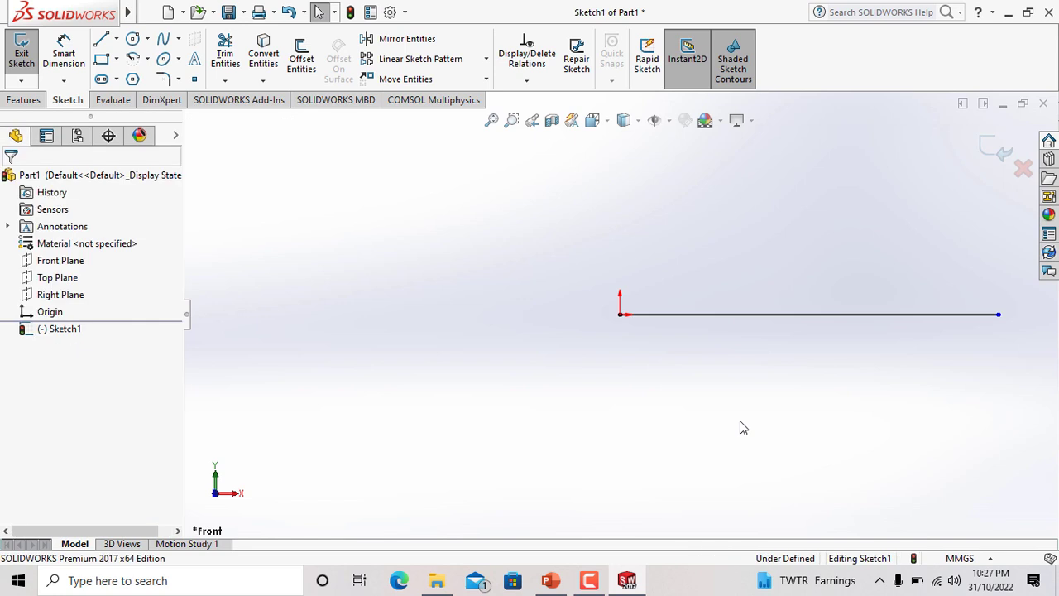
Step: Draw the left side up from the origin, a short top segment, and a downward lip line
click(101, 41)
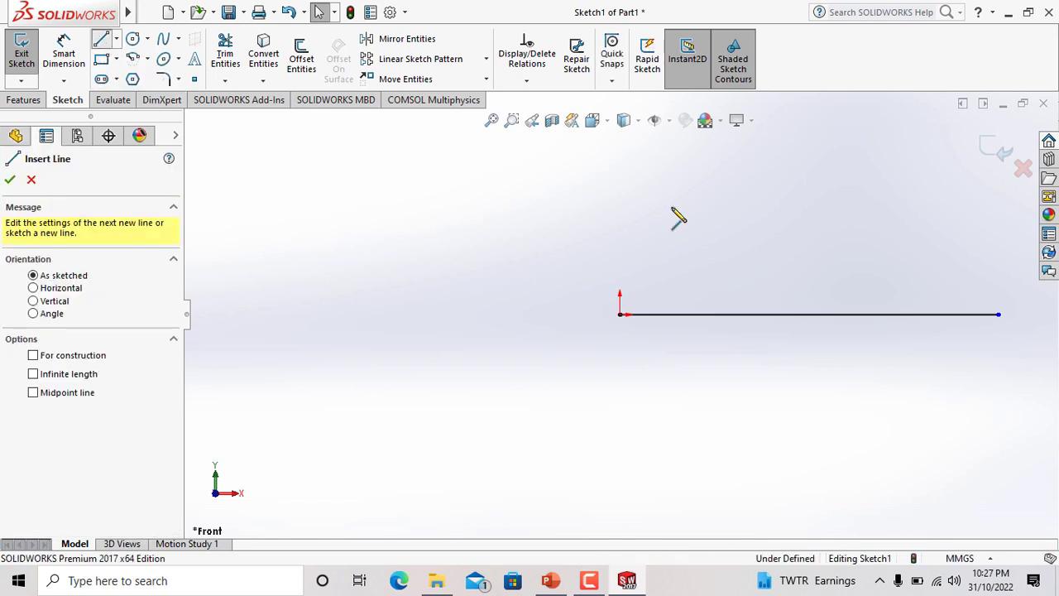
click(620, 315)
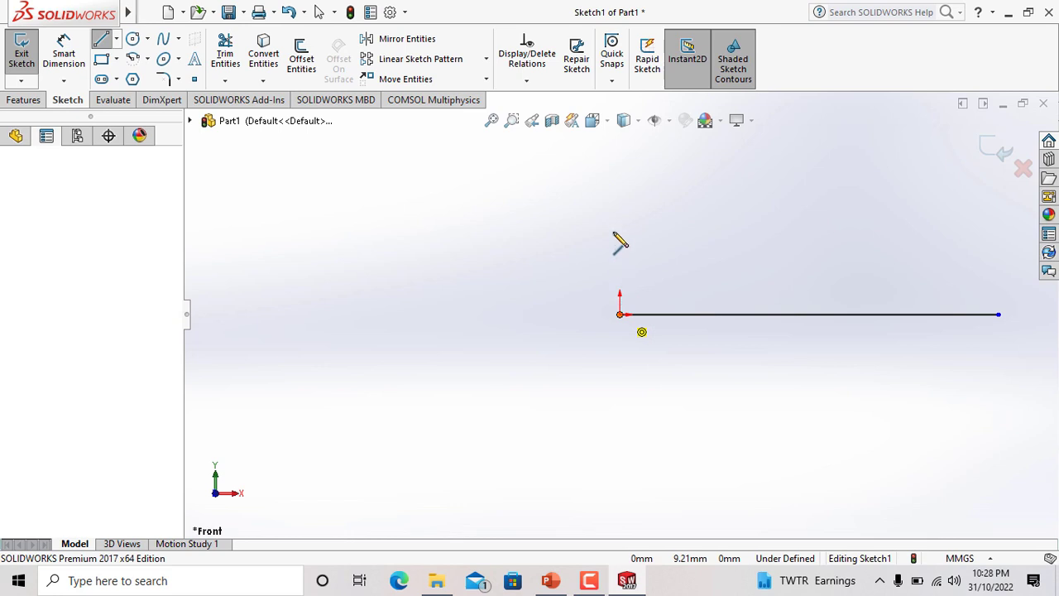
click(621, 170)
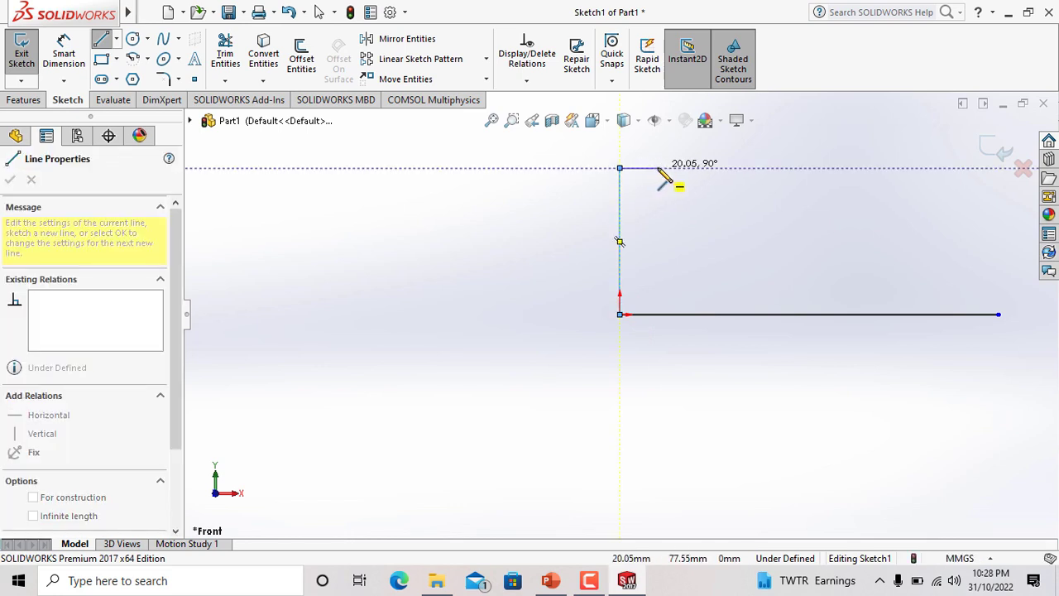
click(658, 169)
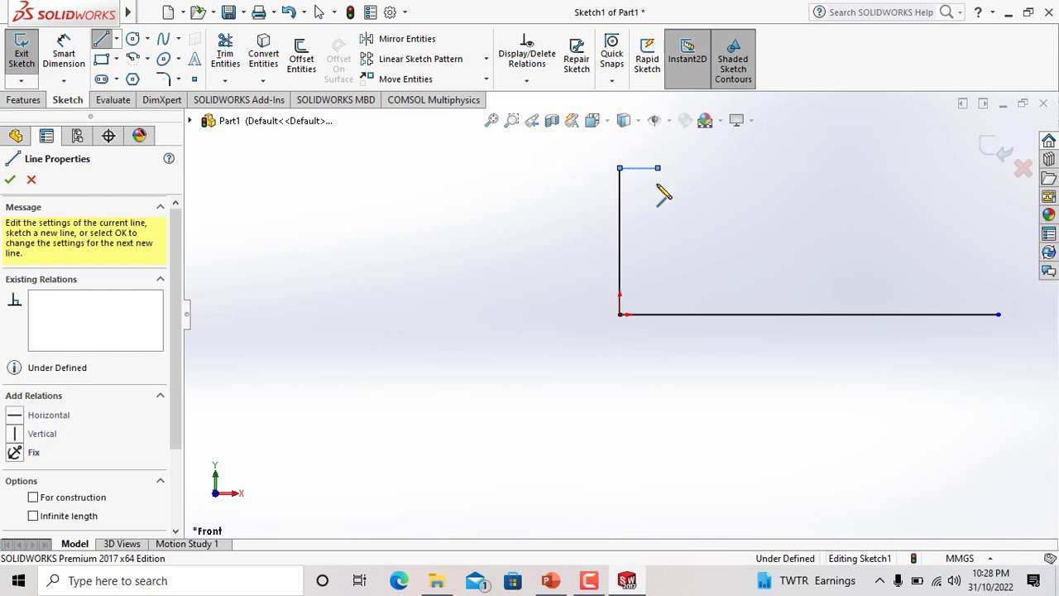
click(658, 263)
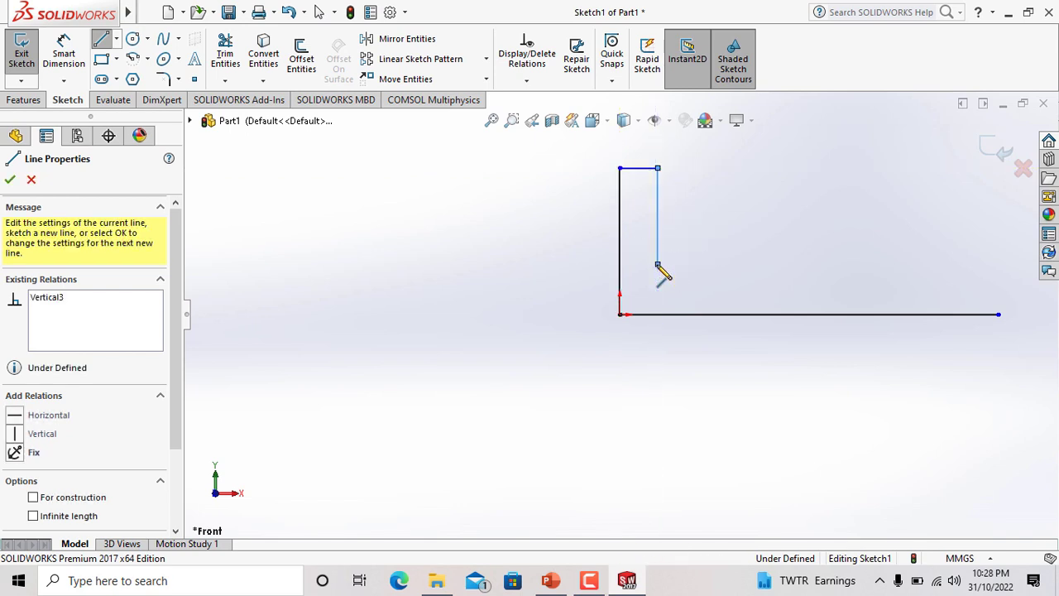
key(Escape)
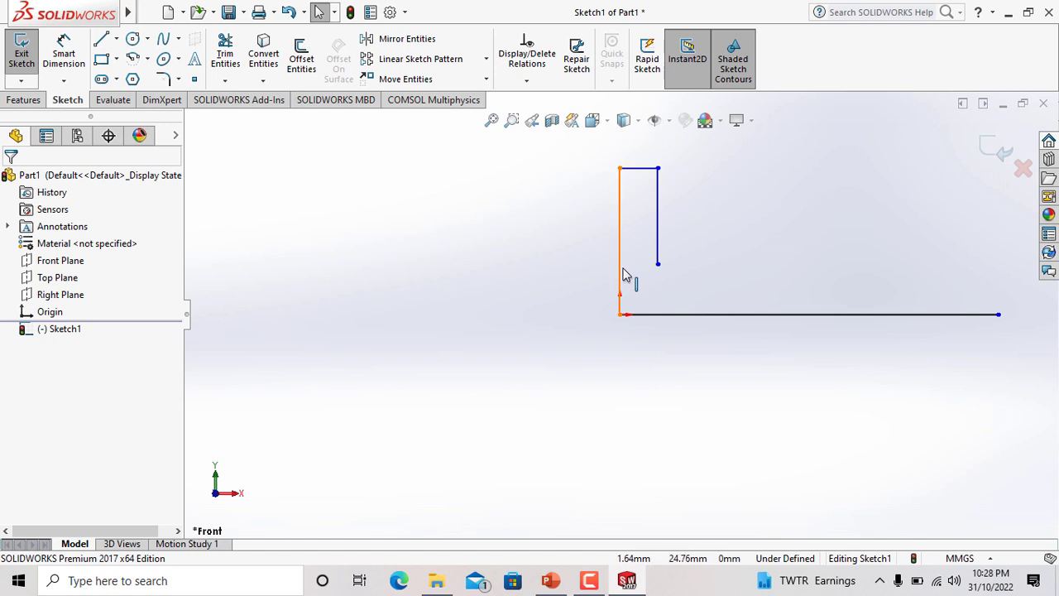
Step: Set the left vertical line to 150 mm and fit the sketch in view
click(622, 275)
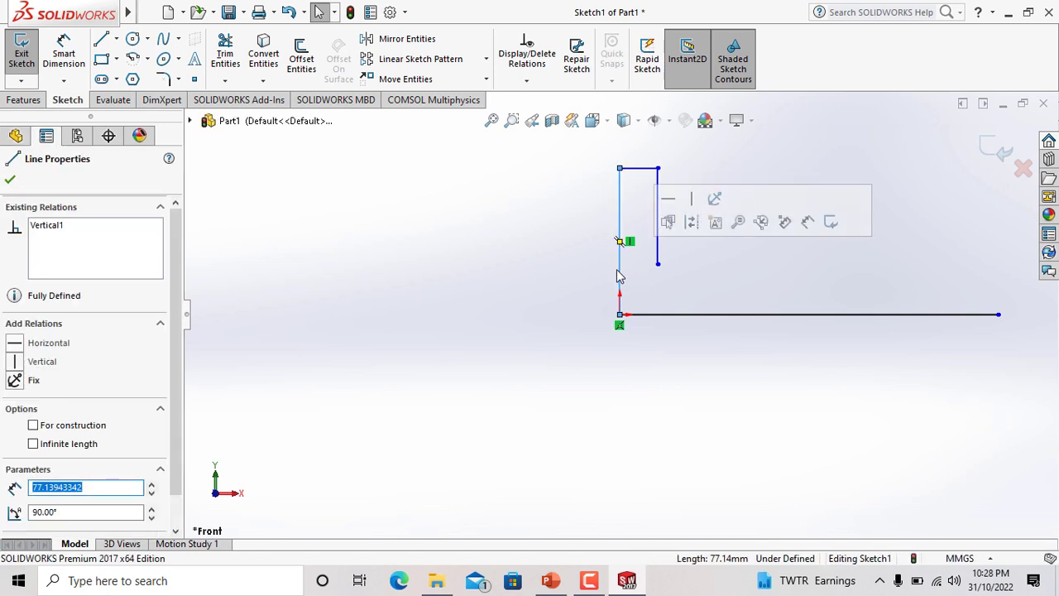
text(150)
key(Return)
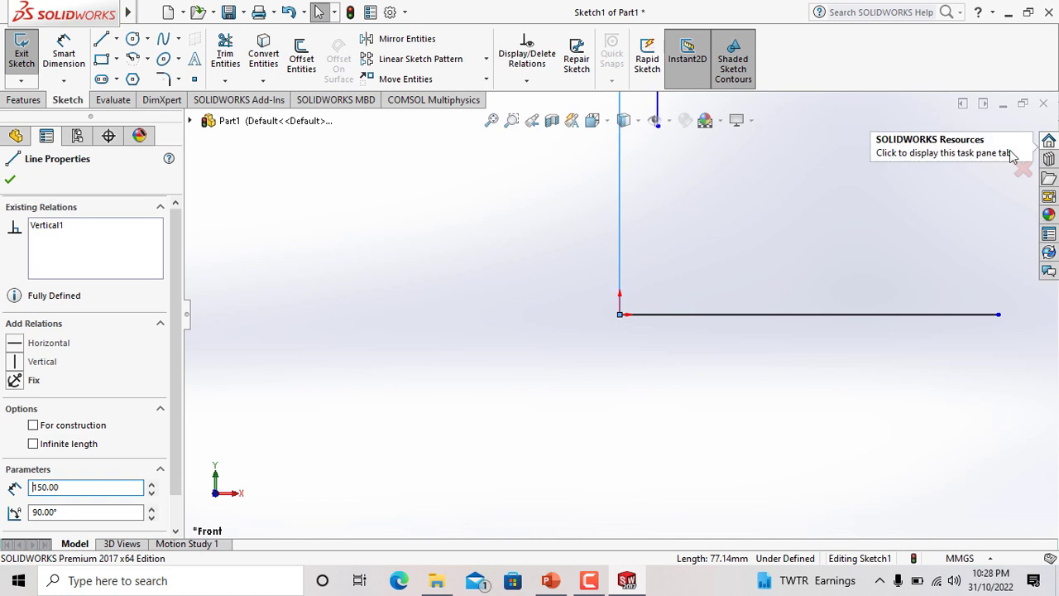
key(f)
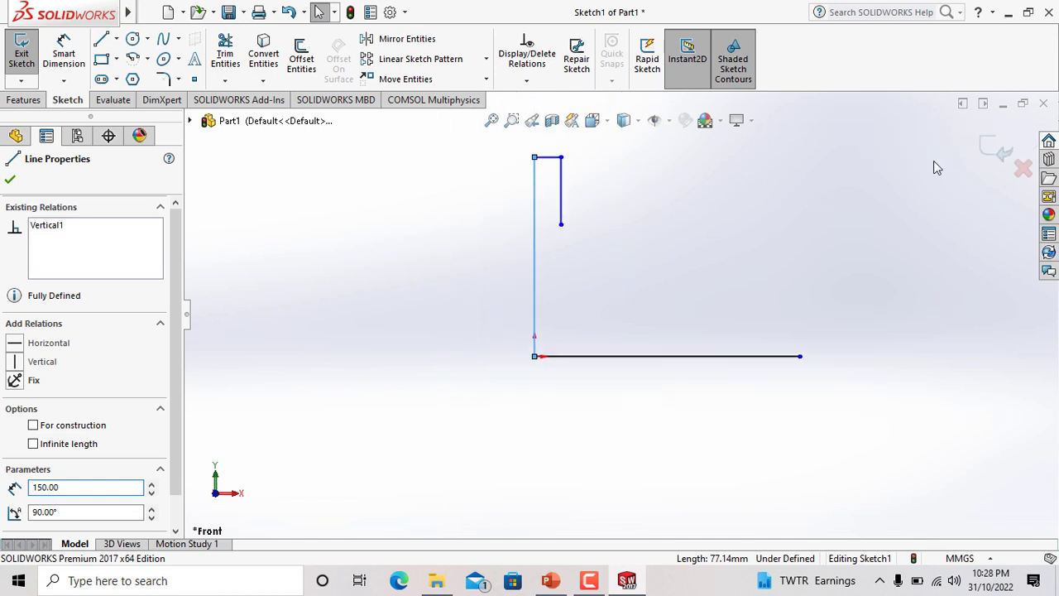
scroll(652, 155, down, 2)
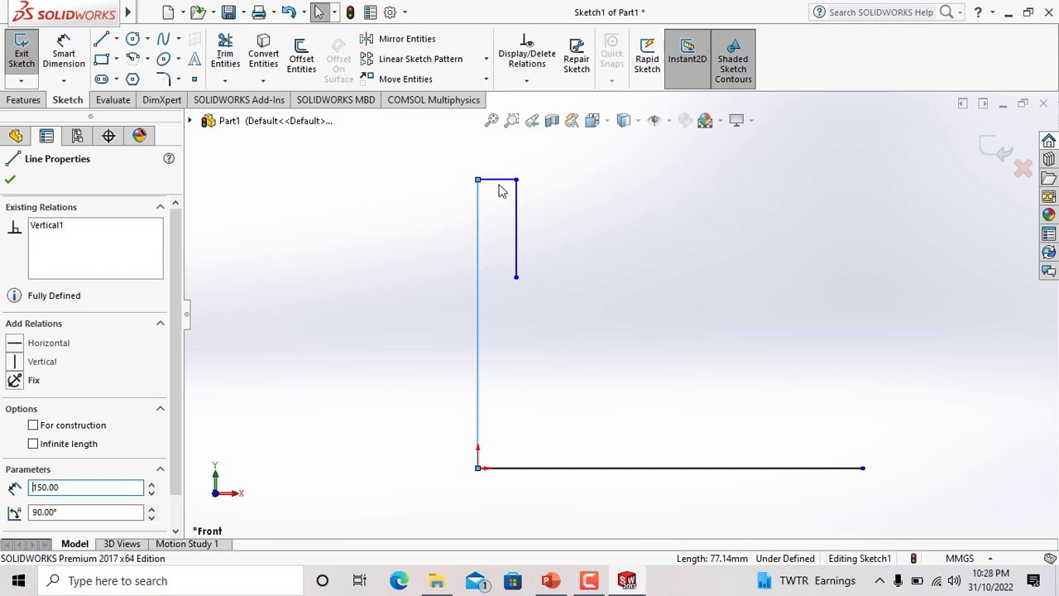
Step: Set the short top line to 25 mm and the inner vertical line to 125 mm
click(498, 180)
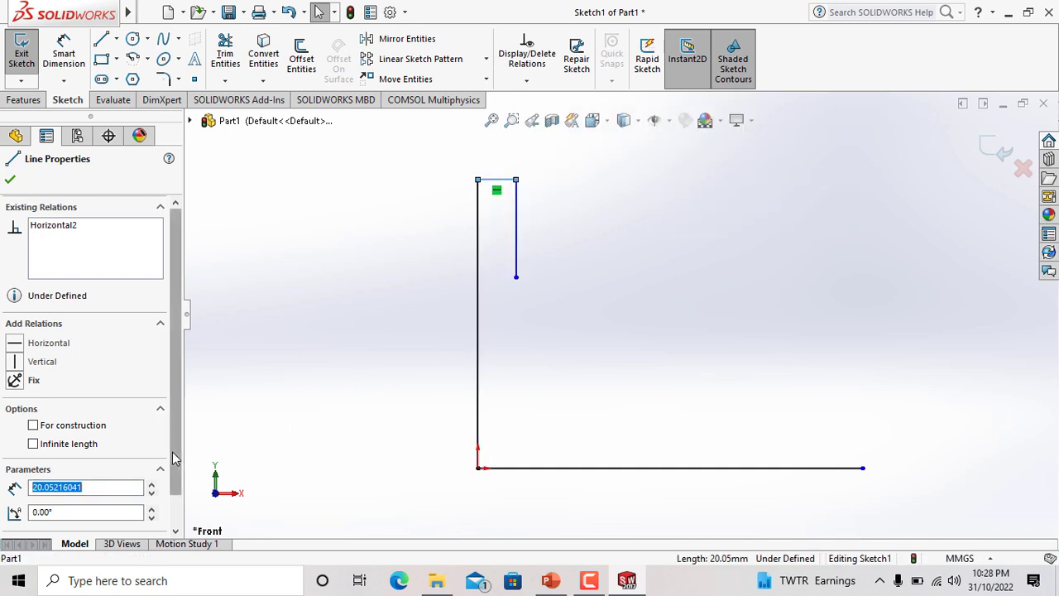
text(25)
key(Return)
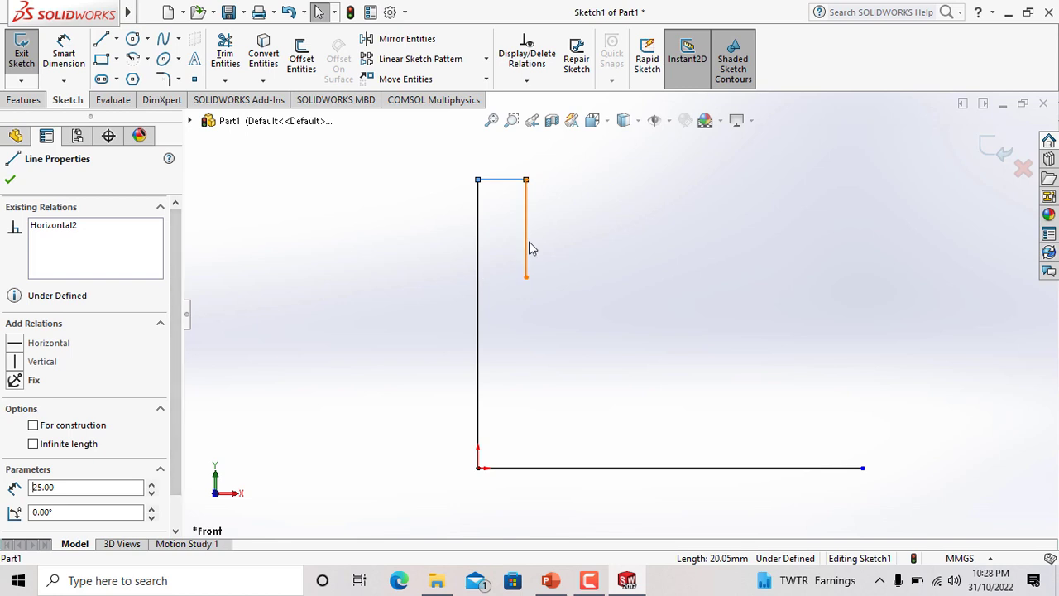
click(527, 249)
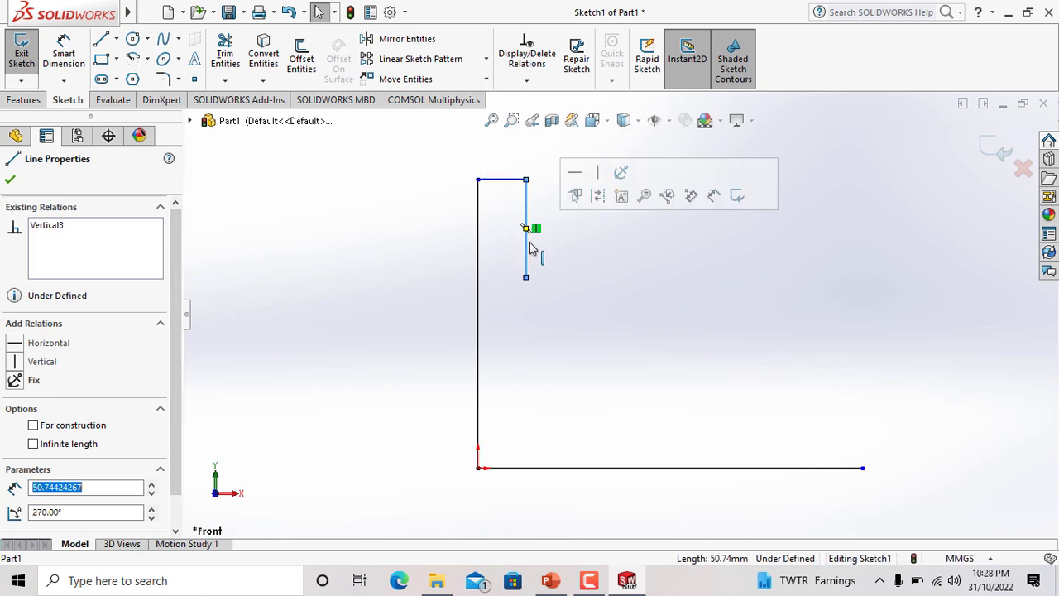
text(1)
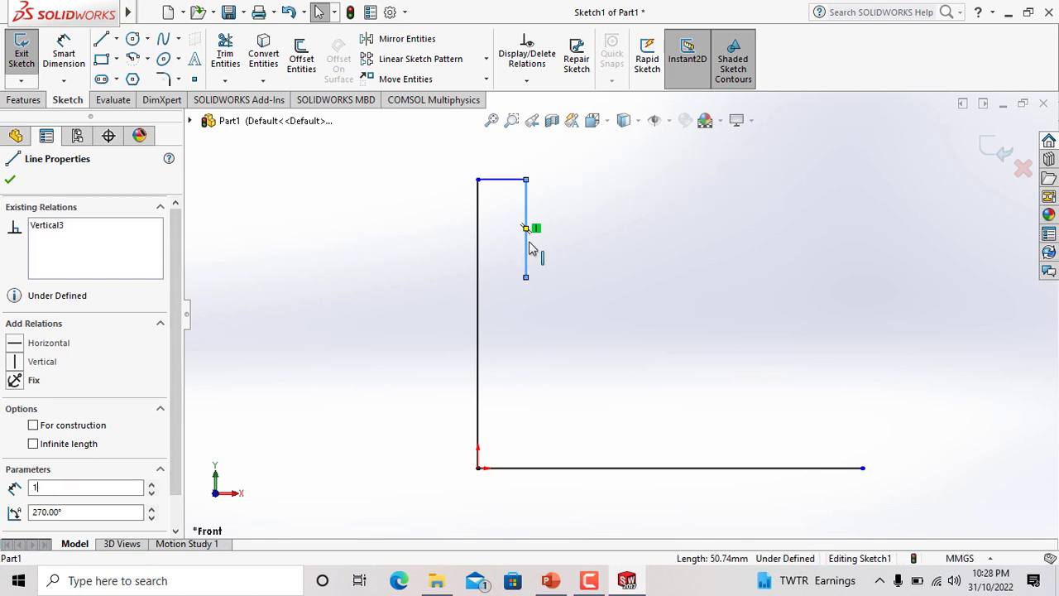
text(25)
key(Return)
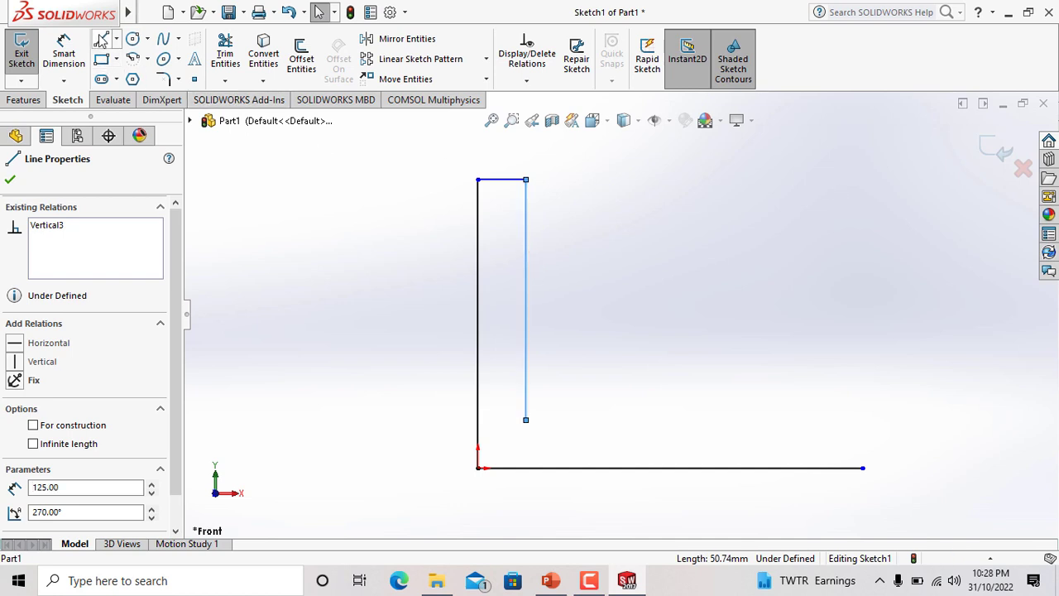
key(l)
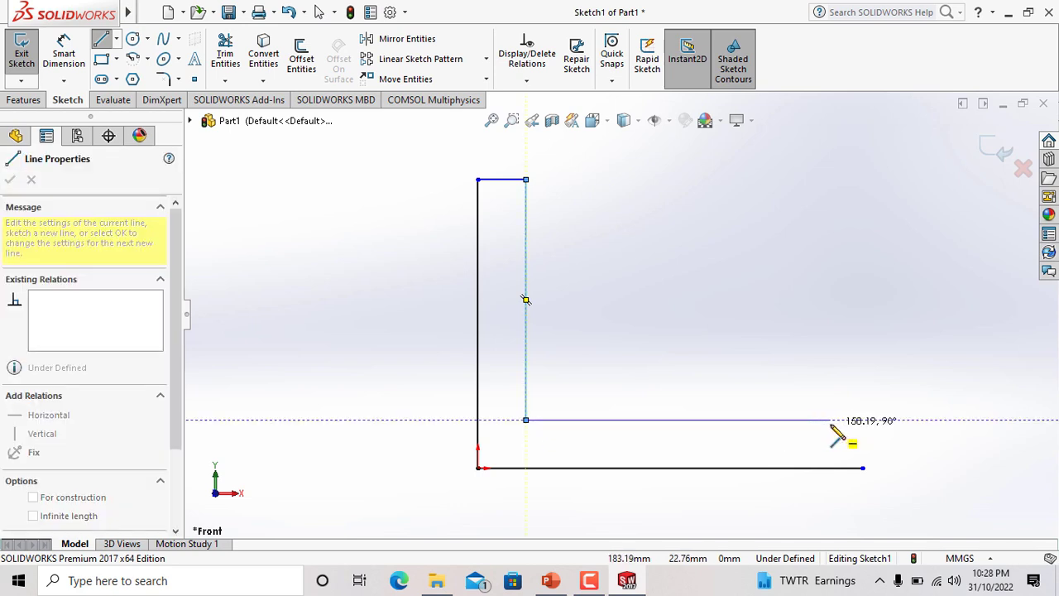
Step: Draw the inner floor line to the right and a right inner wall line upward
click(826, 420)
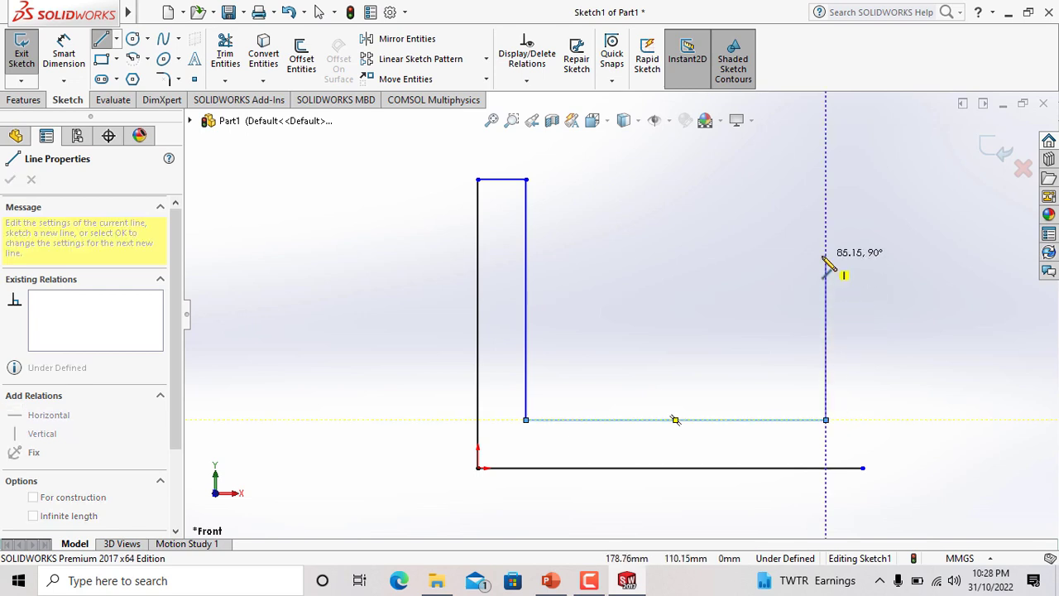
click(826, 256)
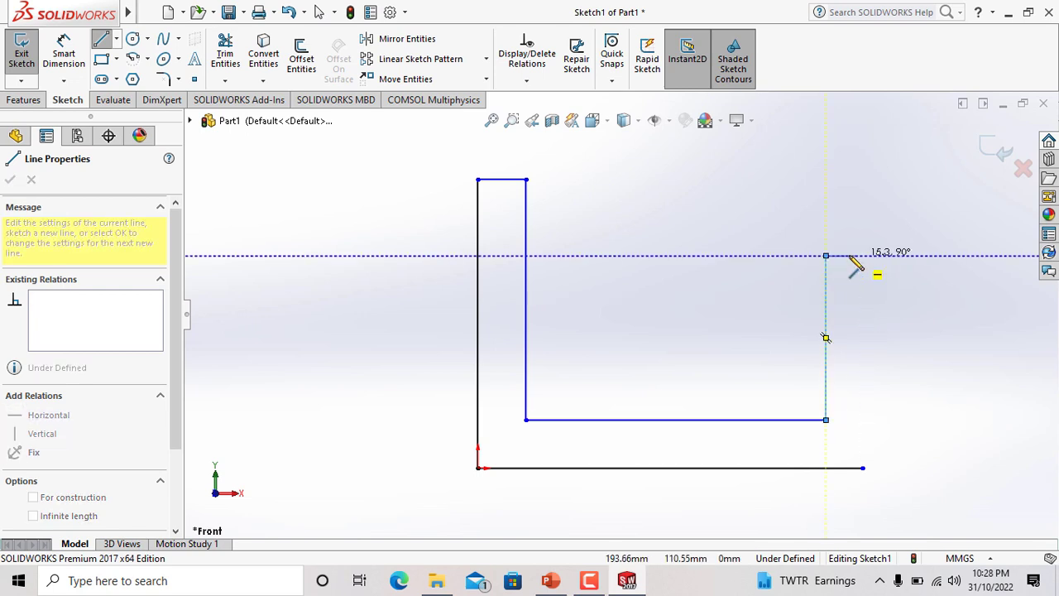
key(Escape)
key(Escape)
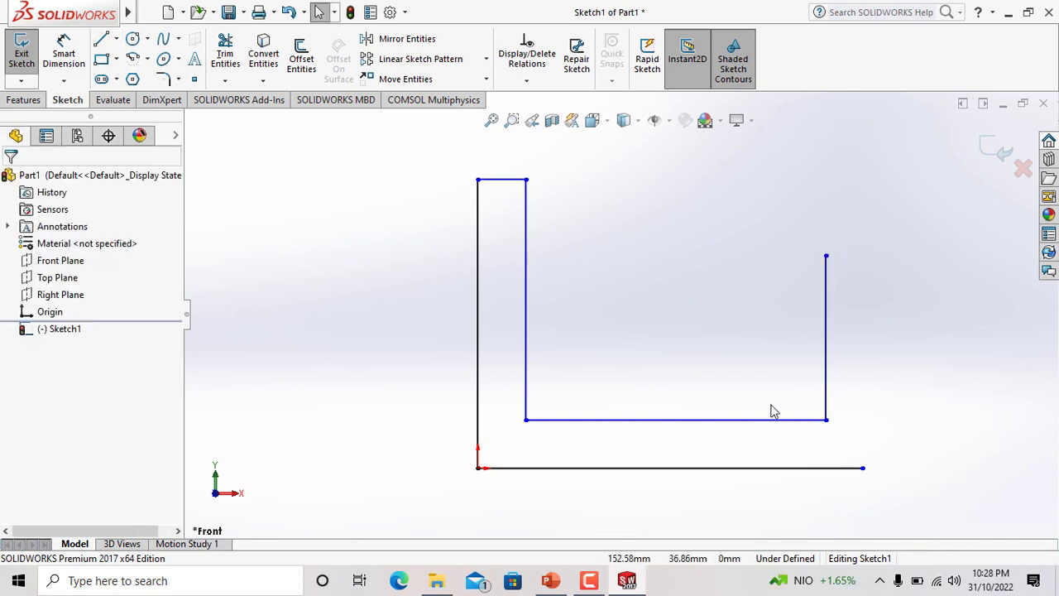
Step: Set the inner floor line to 150 mm and the right inner wall to 25 mm
click(774, 420)
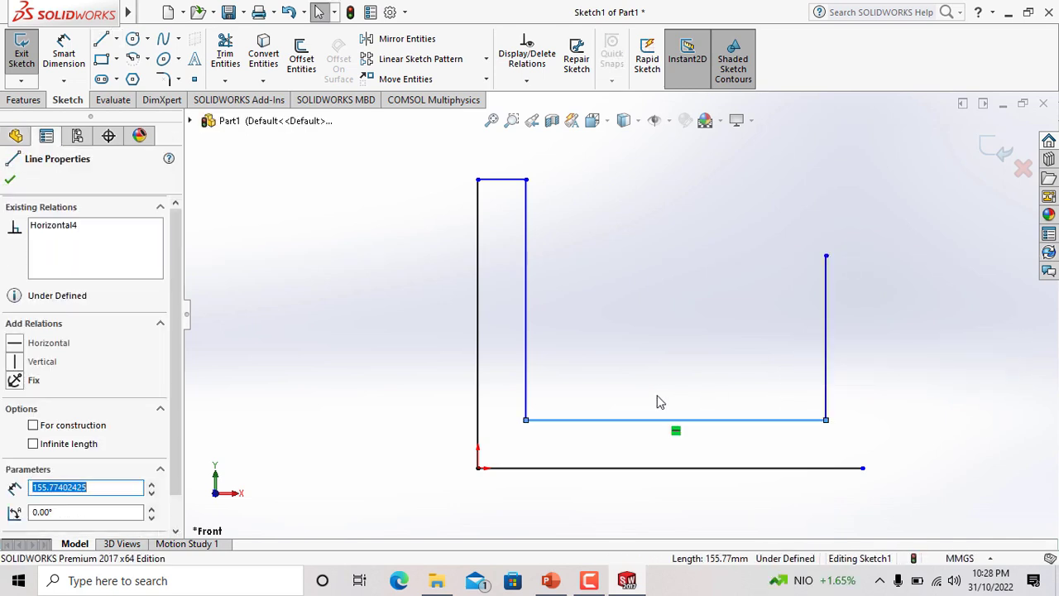
text(150)
key(Return)
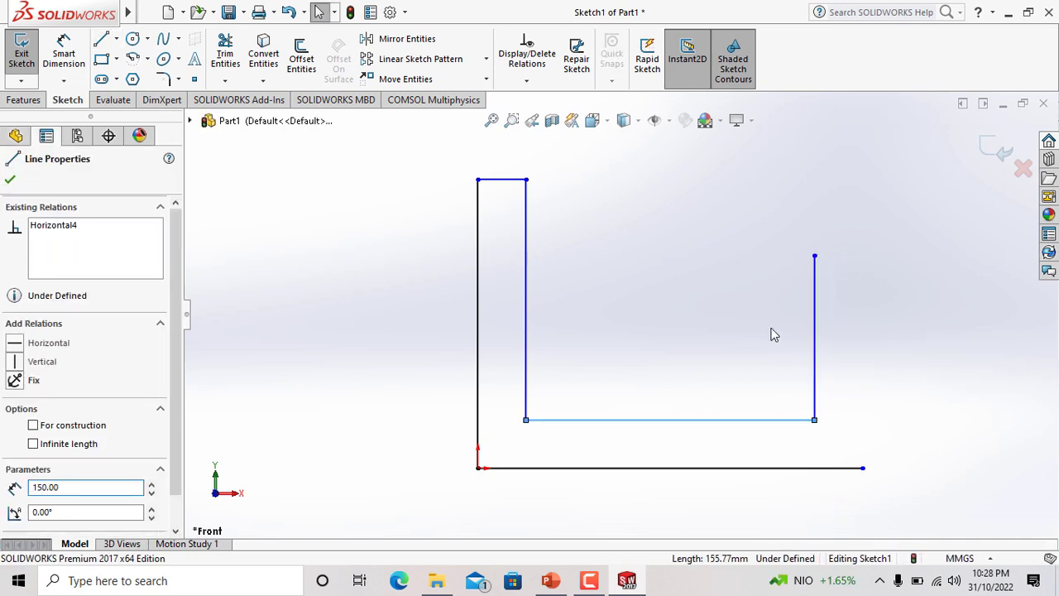
click(814, 327)
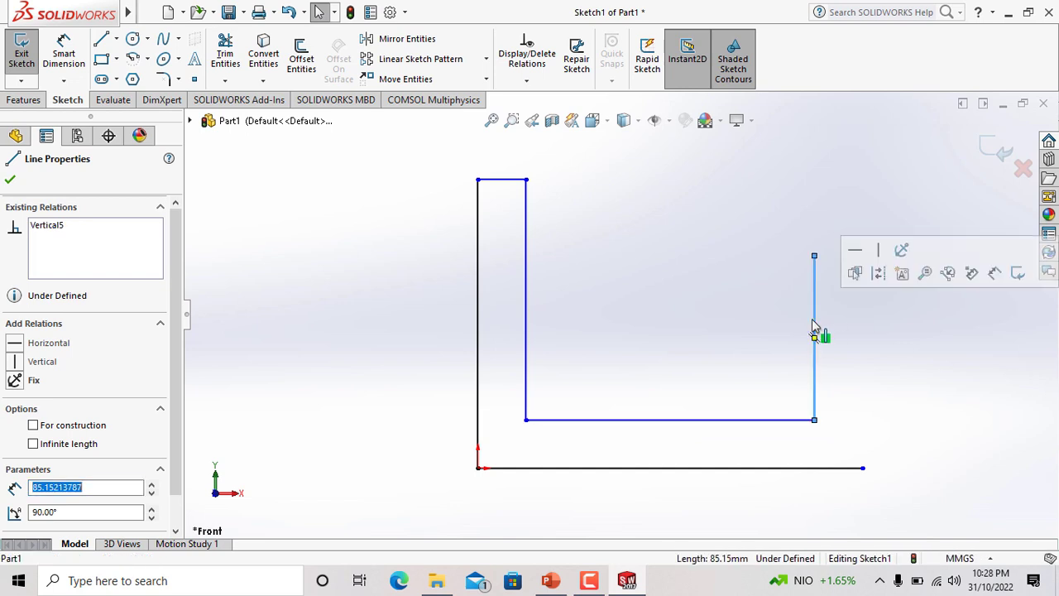
text(25)
key(Return)
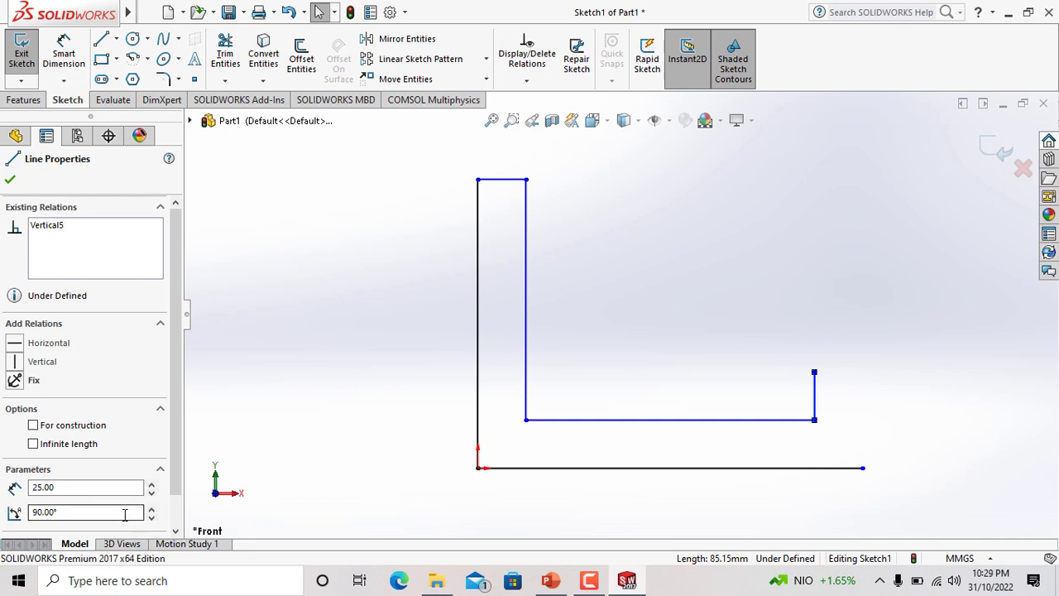
key(ctrl+a)
click(315, 386)
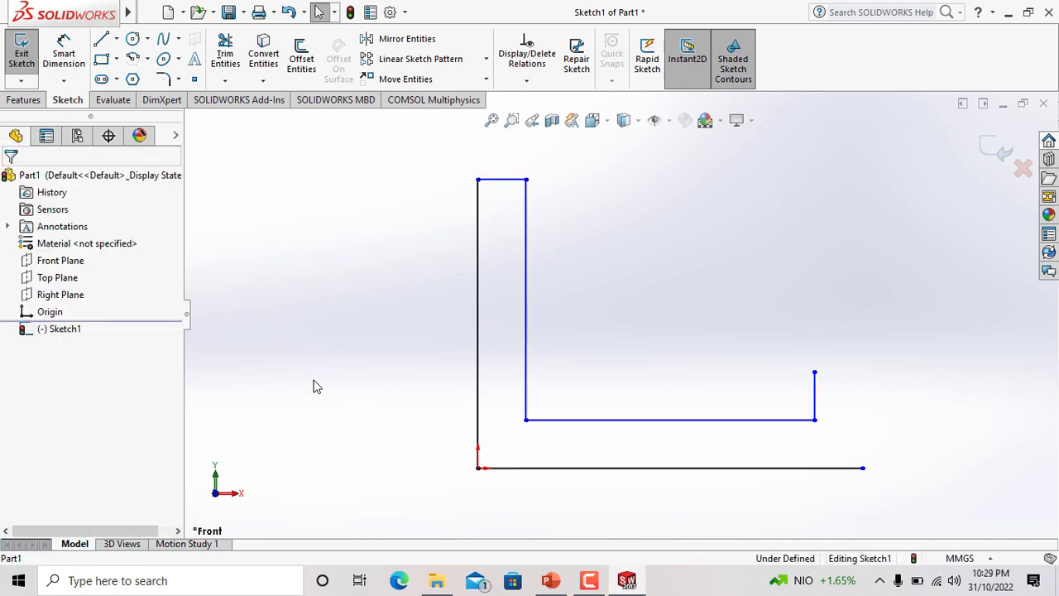
Step: Lengthen the right inner wall line to 100 mm, exit the sketch, and reopen Sketch1
click(817, 397)
text(100)
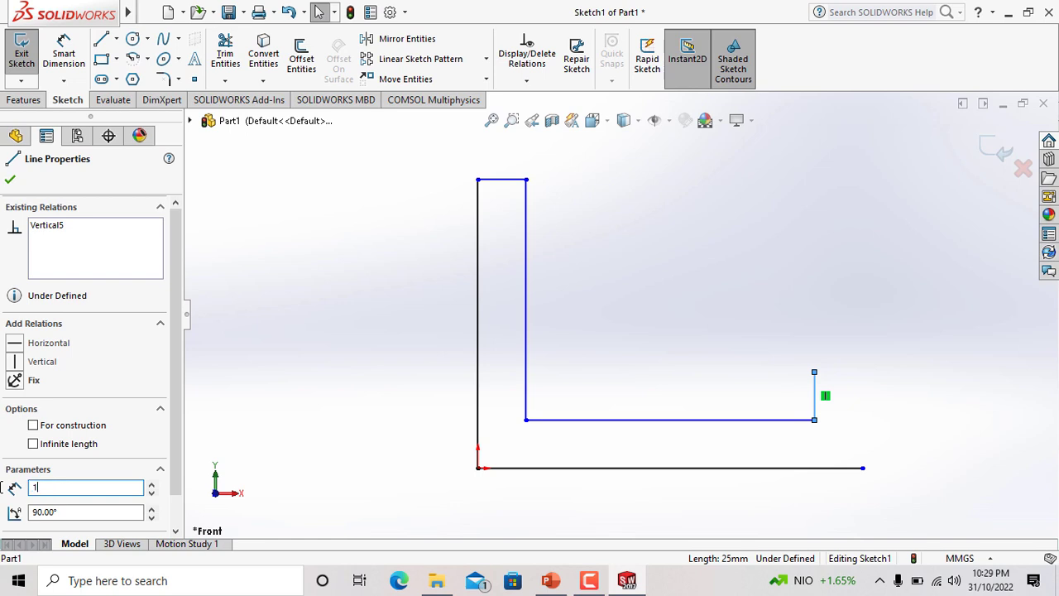
key(Return)
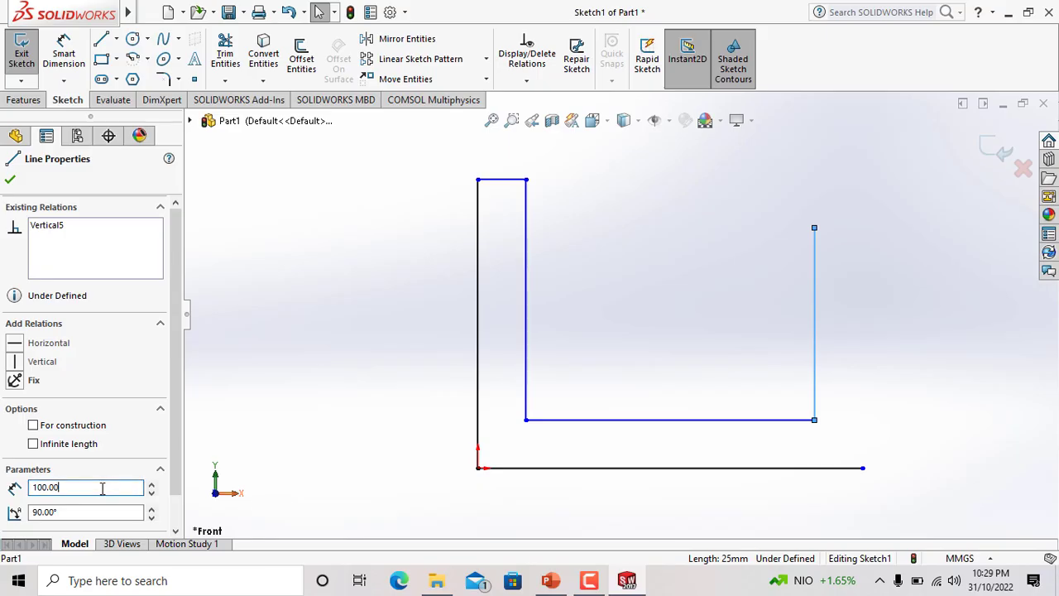
key(ctrl+a)
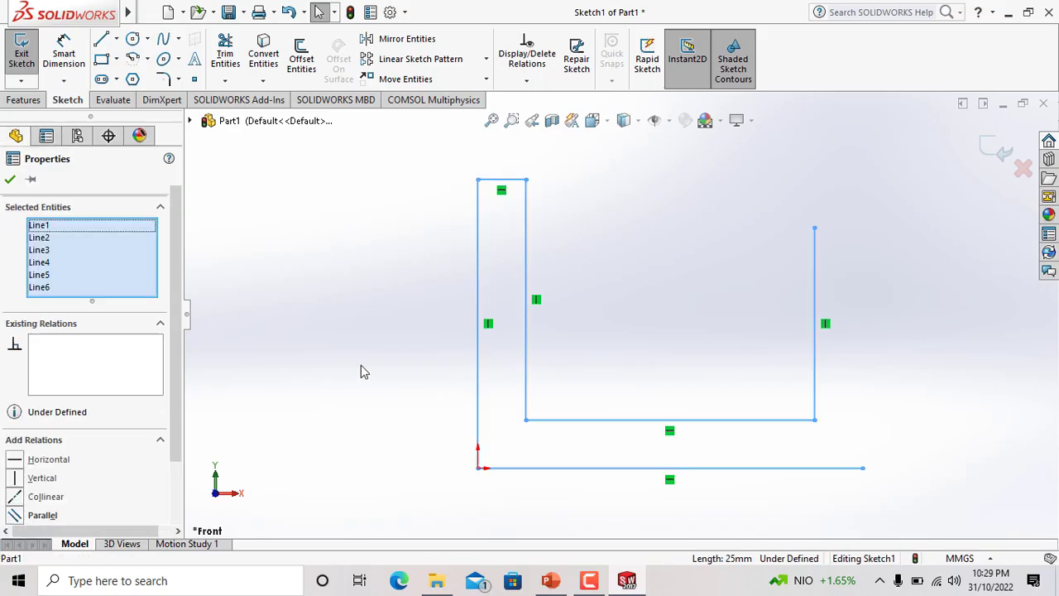
key(ctrl+b)
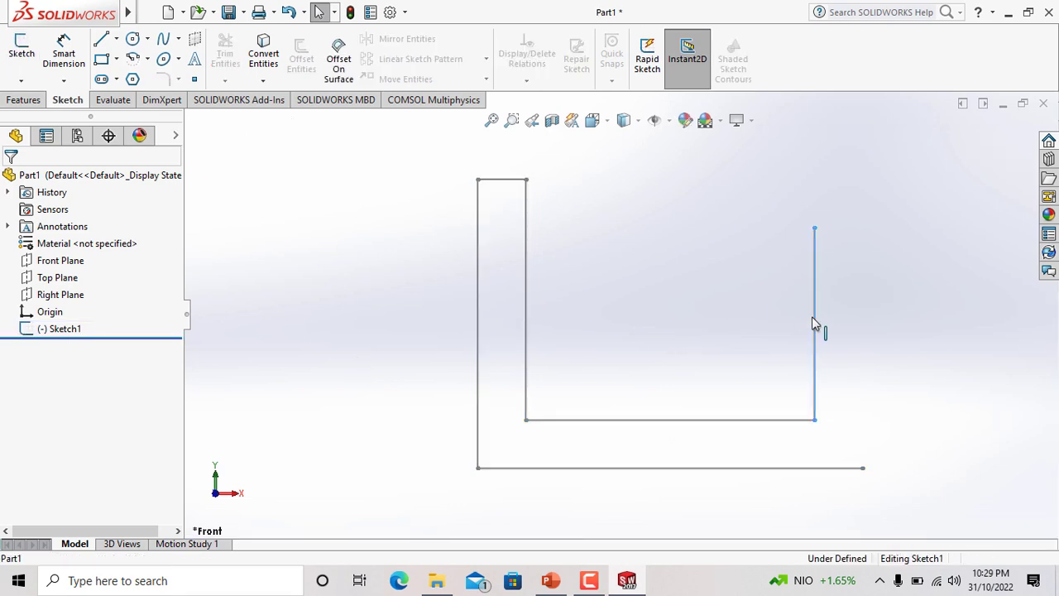
double_click(812, 316)
text(75)
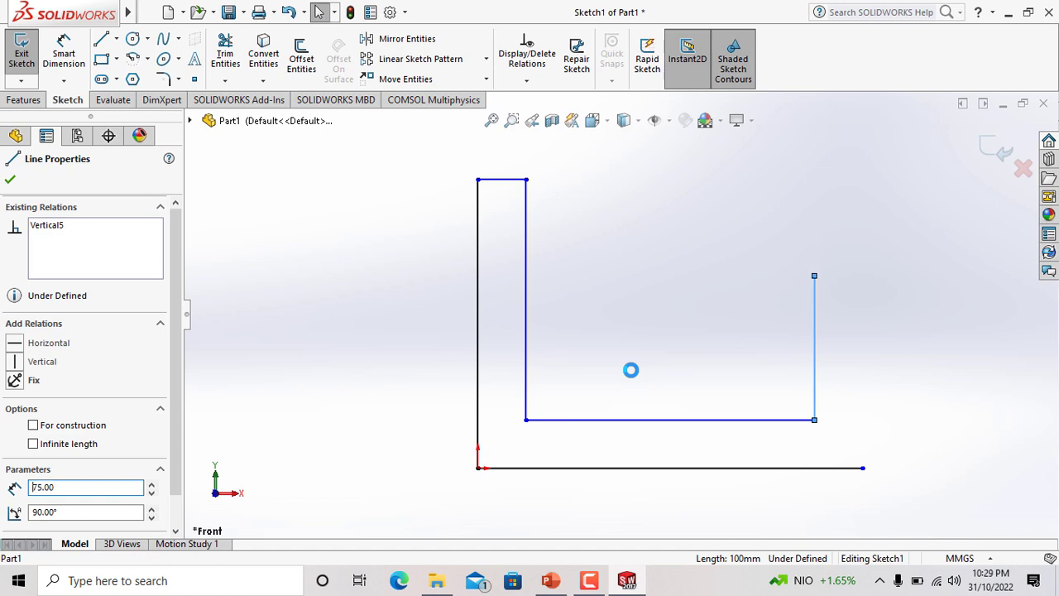
Step: Draw the right flange's top segment and outer wall down to the base line's end
click(101, 39)
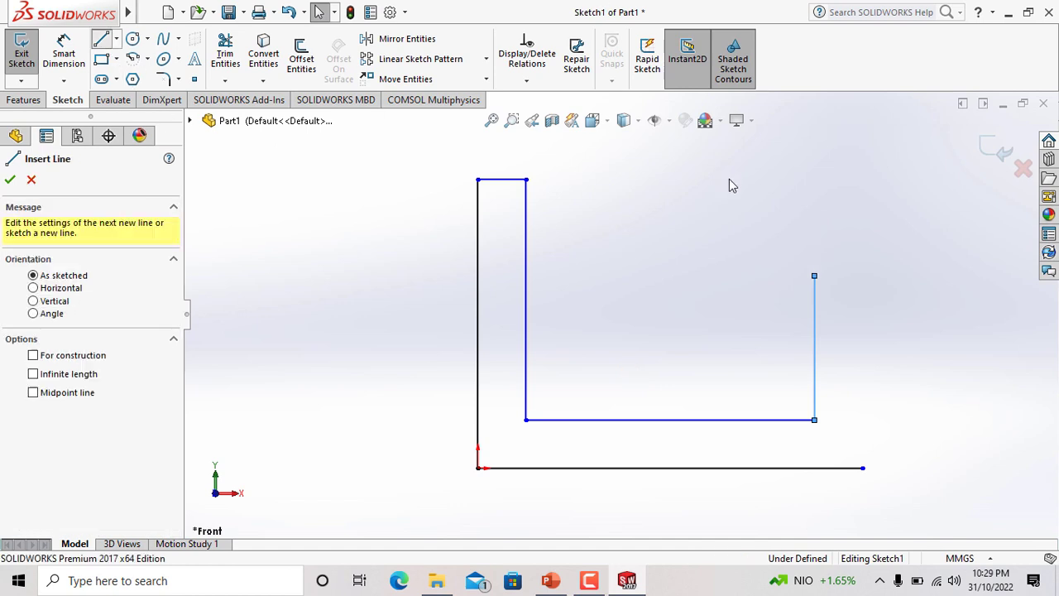
click(814, 276)
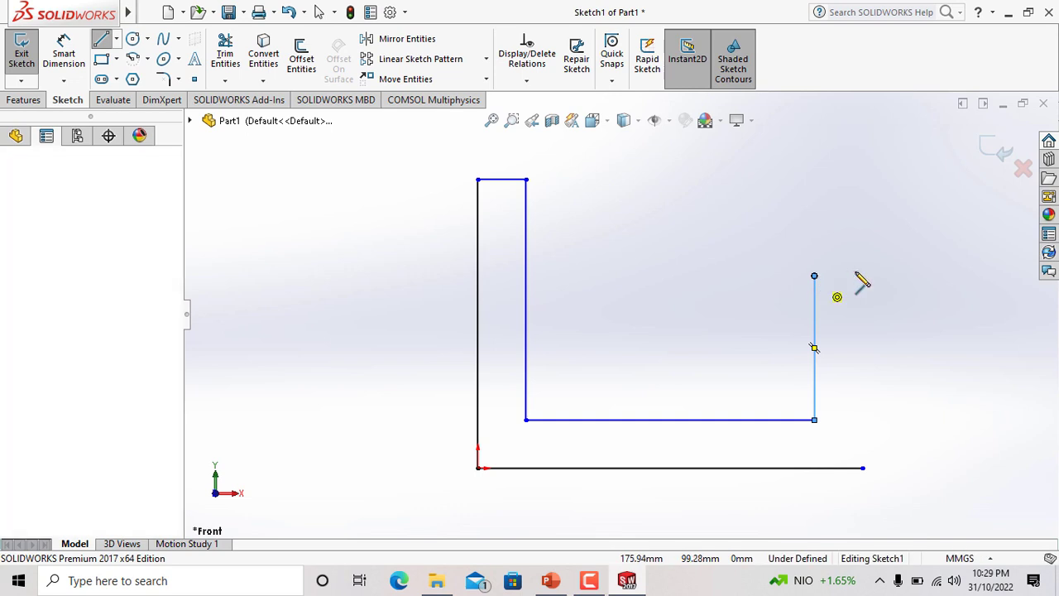
click(863, 275)
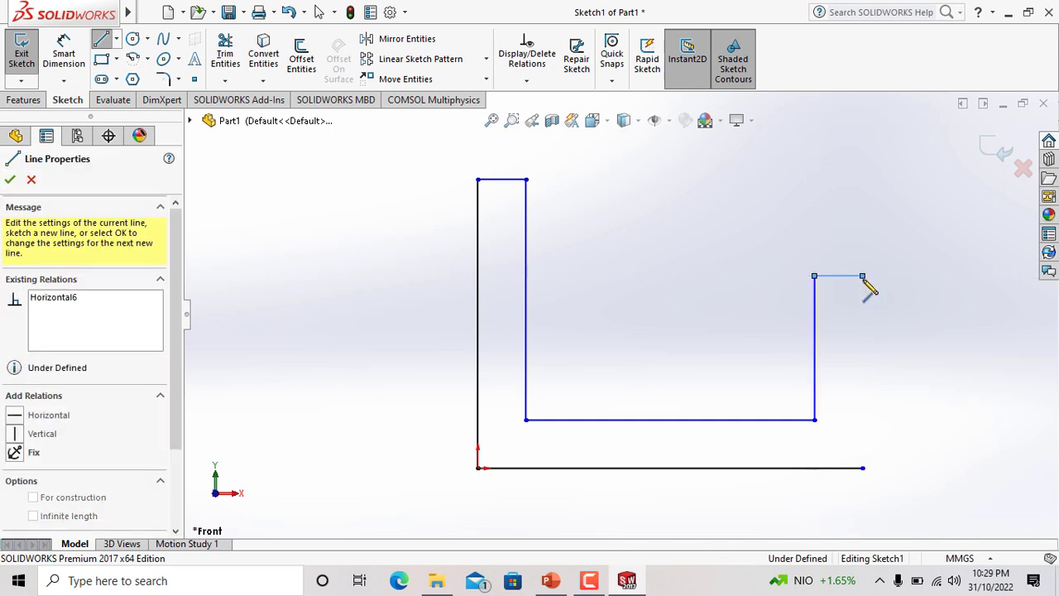
click(863, 468)
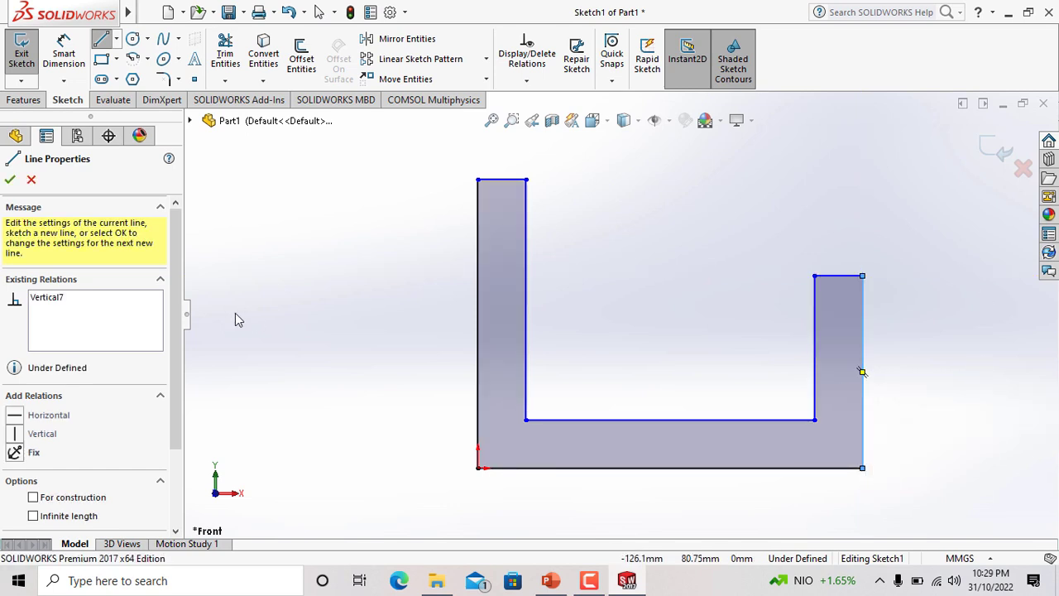
click(10, 180)
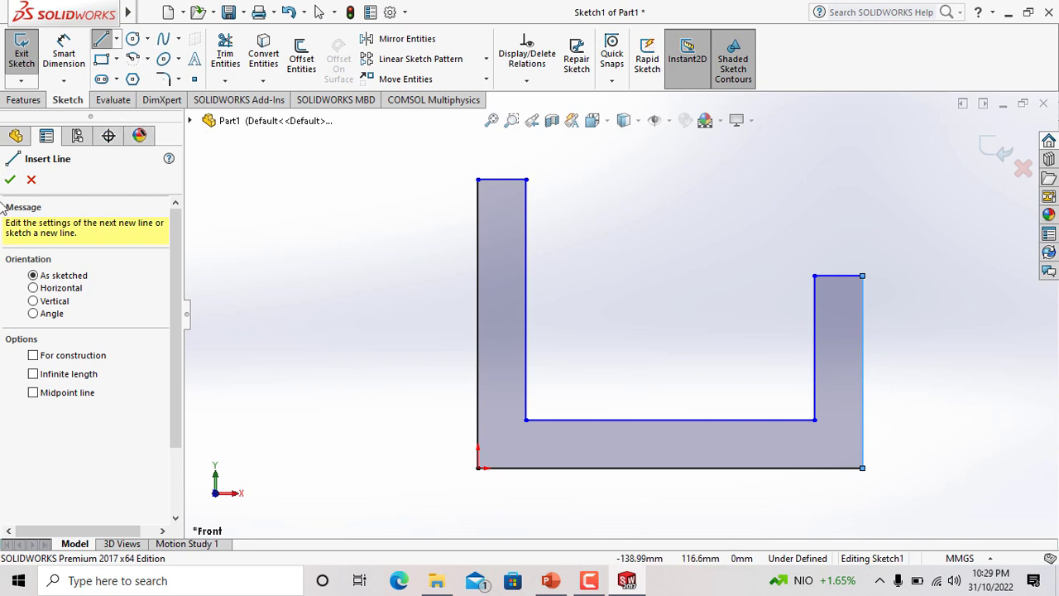
click(8, 181)
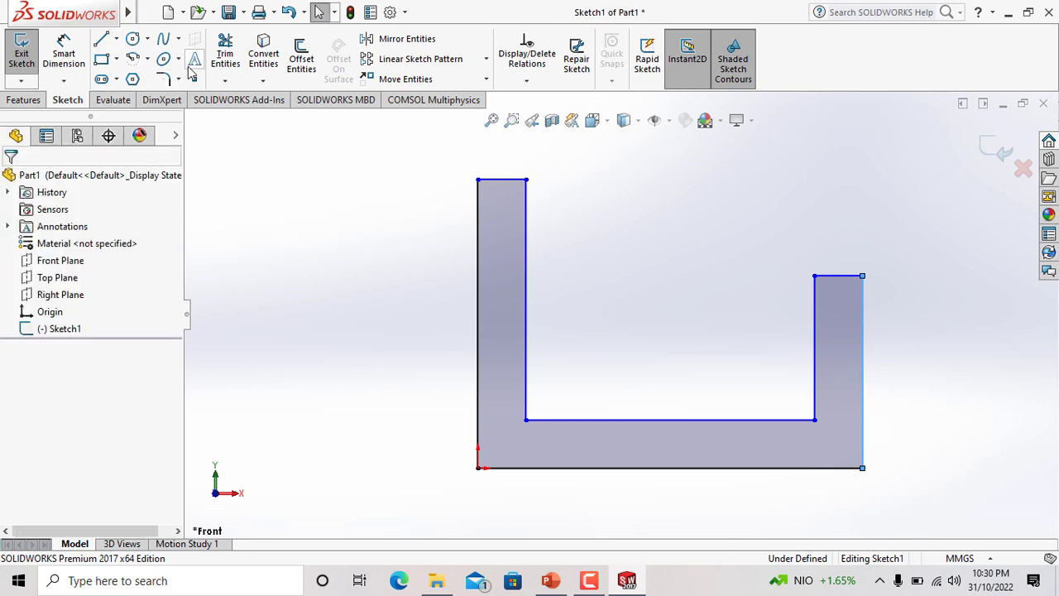
Step: Dimension the U profile's base and right leg: 200, 150, 75 and 100
double_click(683, 278)
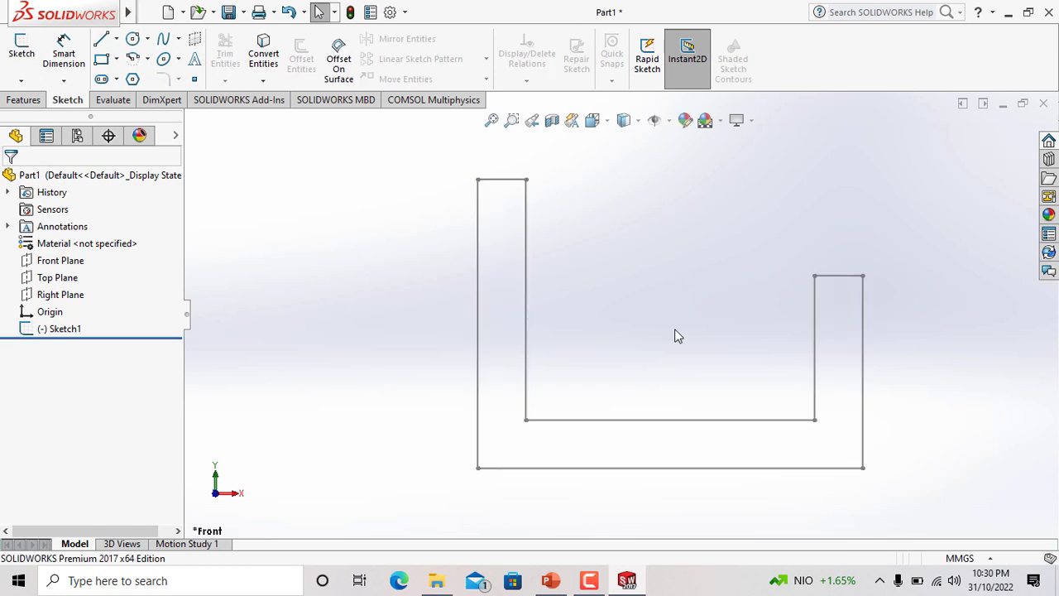
click(63, 54)
click(589, 469)
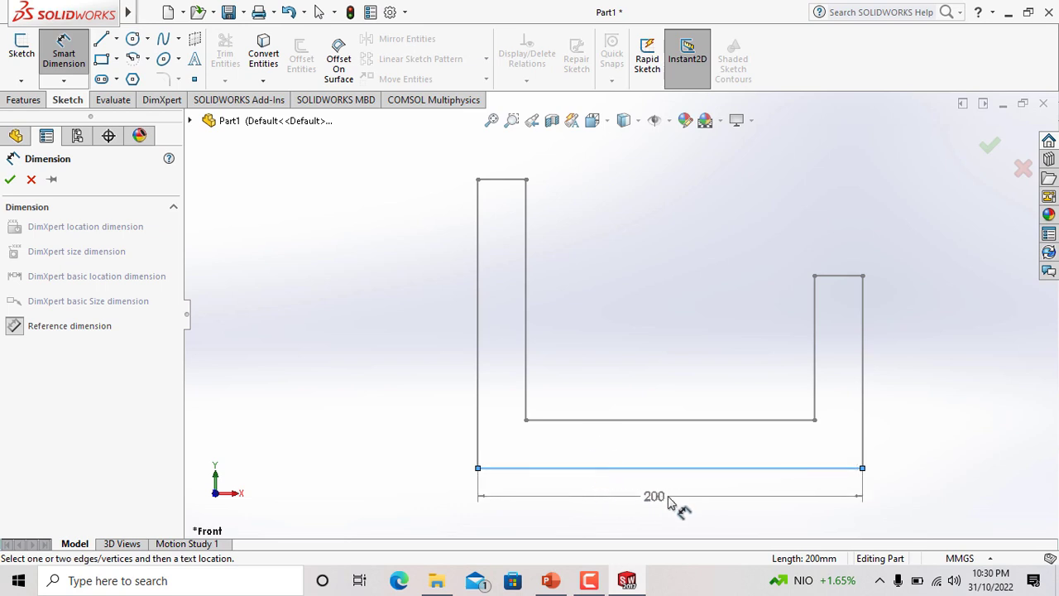
click(672, 495)
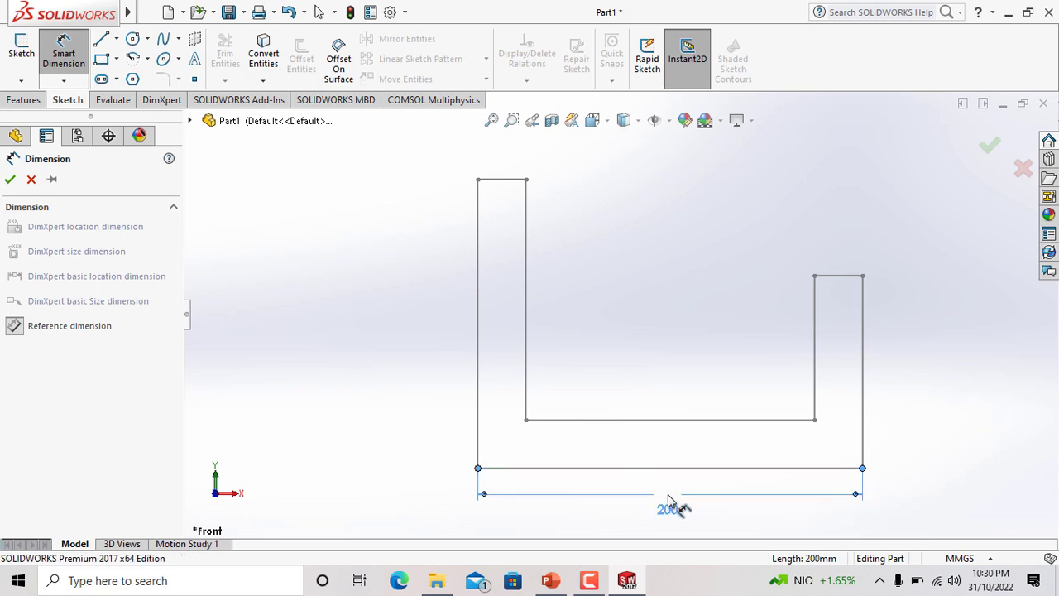
click(673, 422)
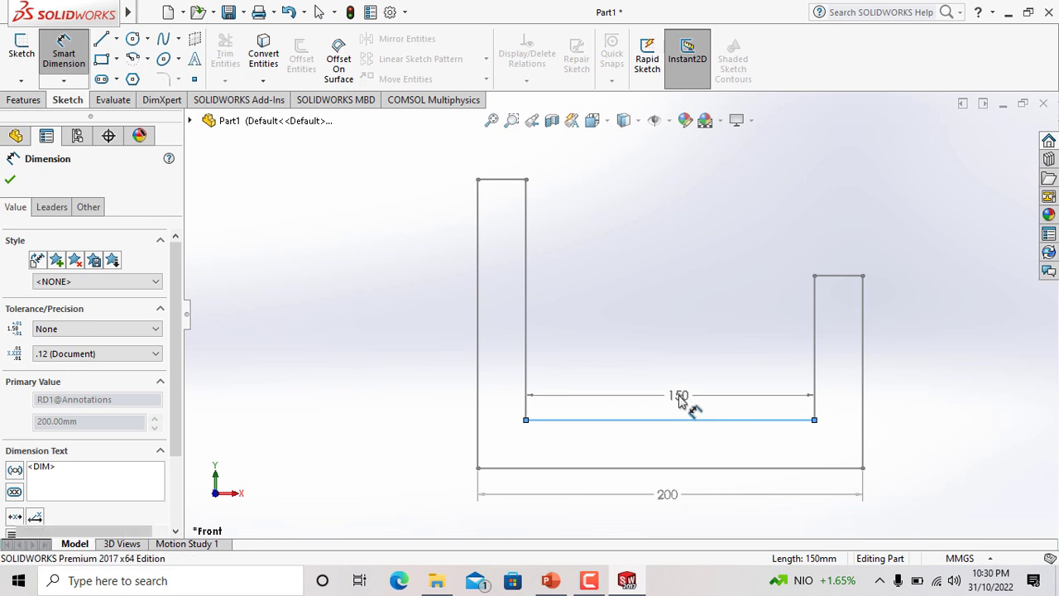
click(683, 406)
click(814, 374)
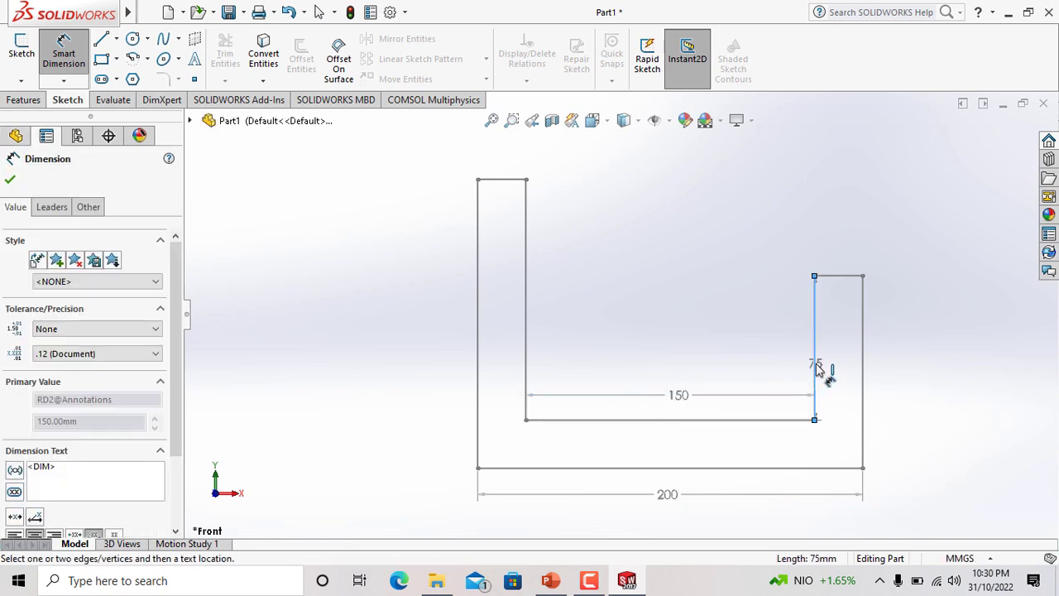
click(777, 328)
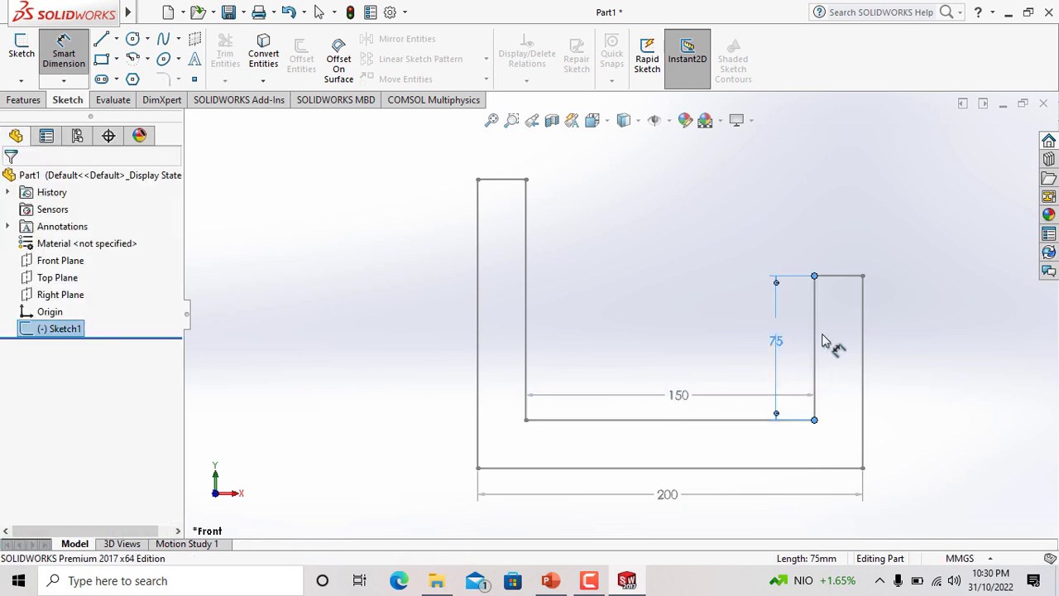
click(862, 347)
click(907, 356)
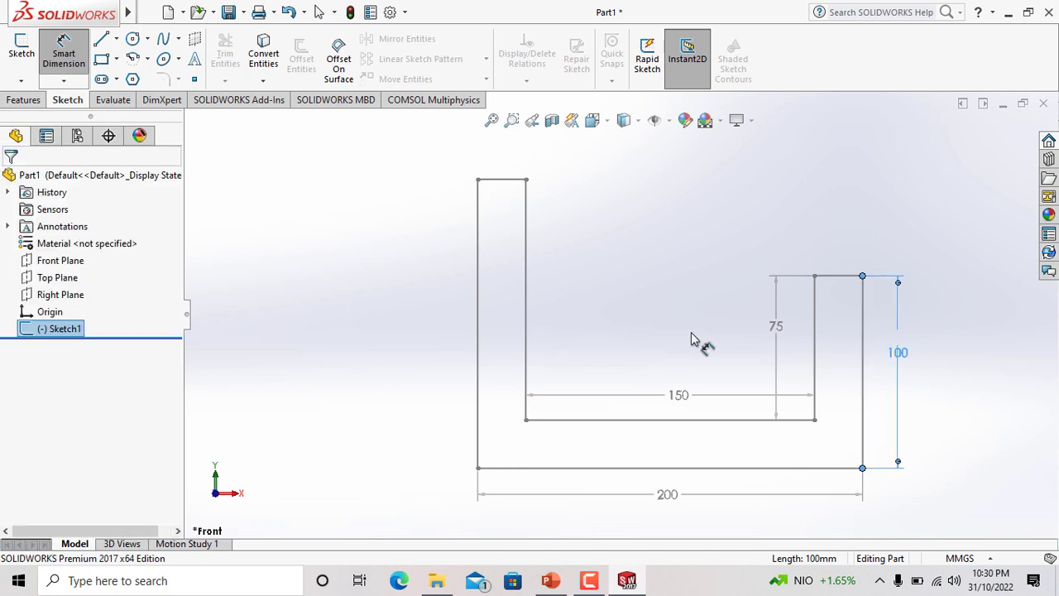
Step: Add both 25 leg widths and the 125 and 150 left heights, then show the Task 1 slide
click(837, 277)
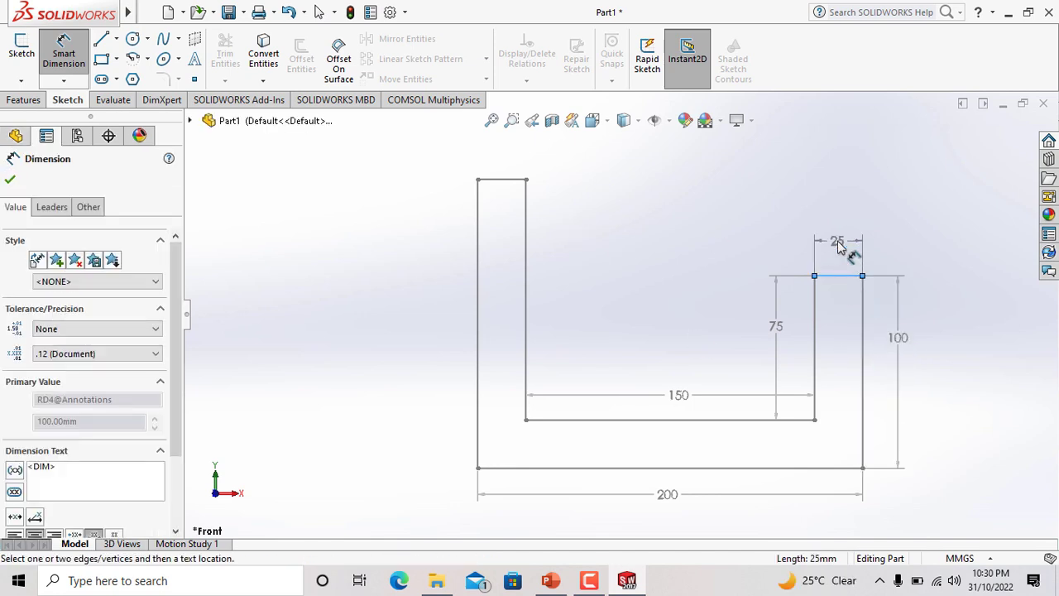
click(839, 247)
click(514, 180)
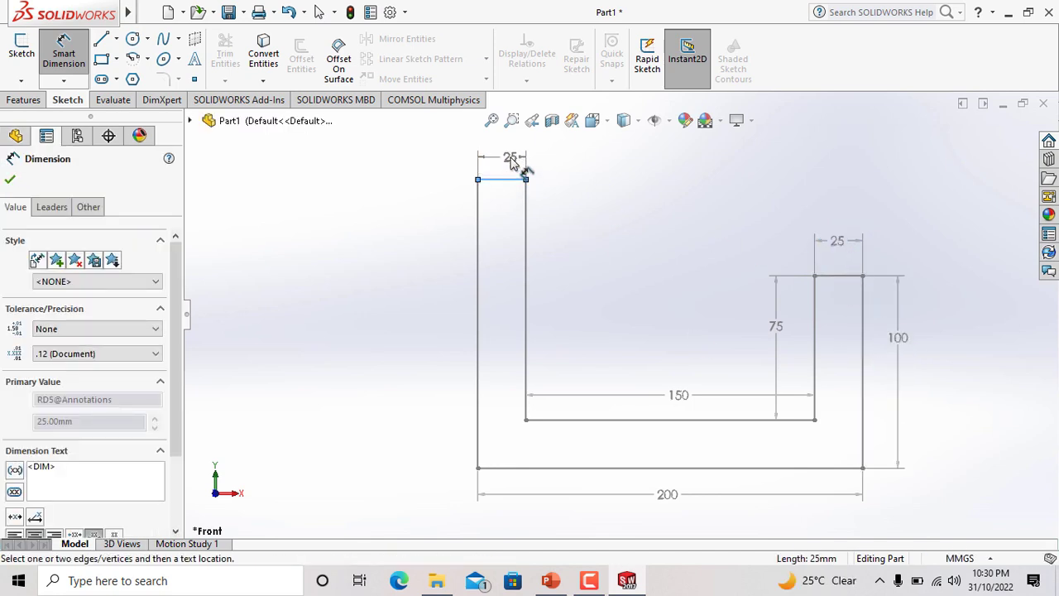
click(508, 172)
click(528, 279)
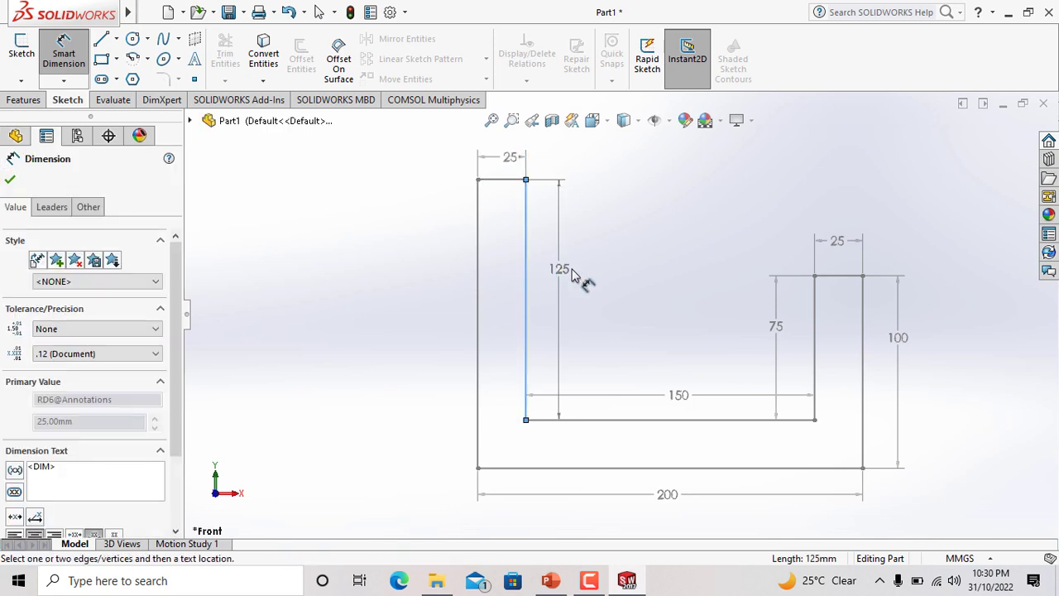
click(578, 280)
click(477, 279)
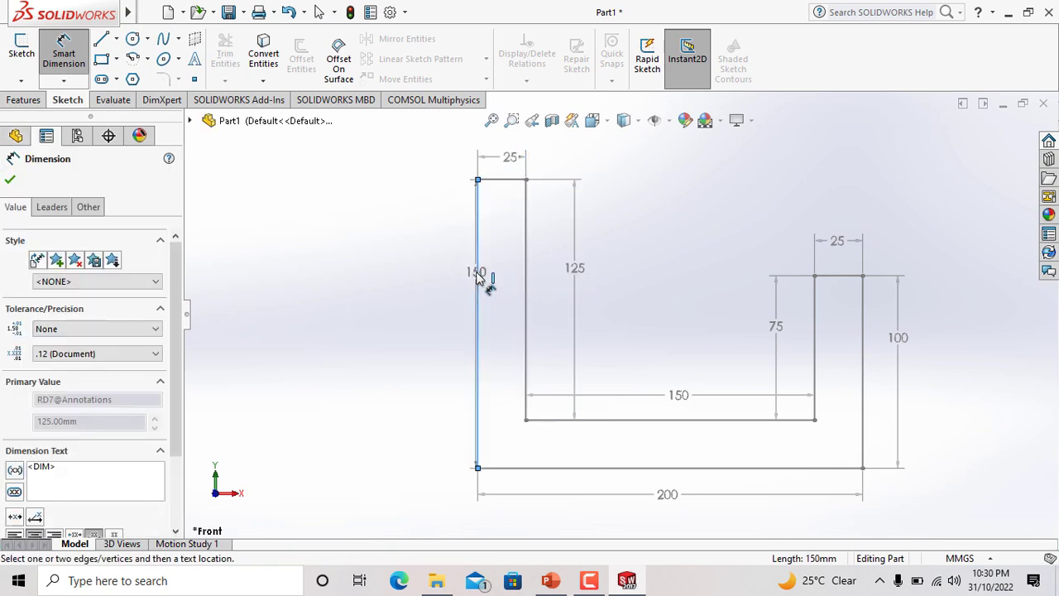
click(443, 275)
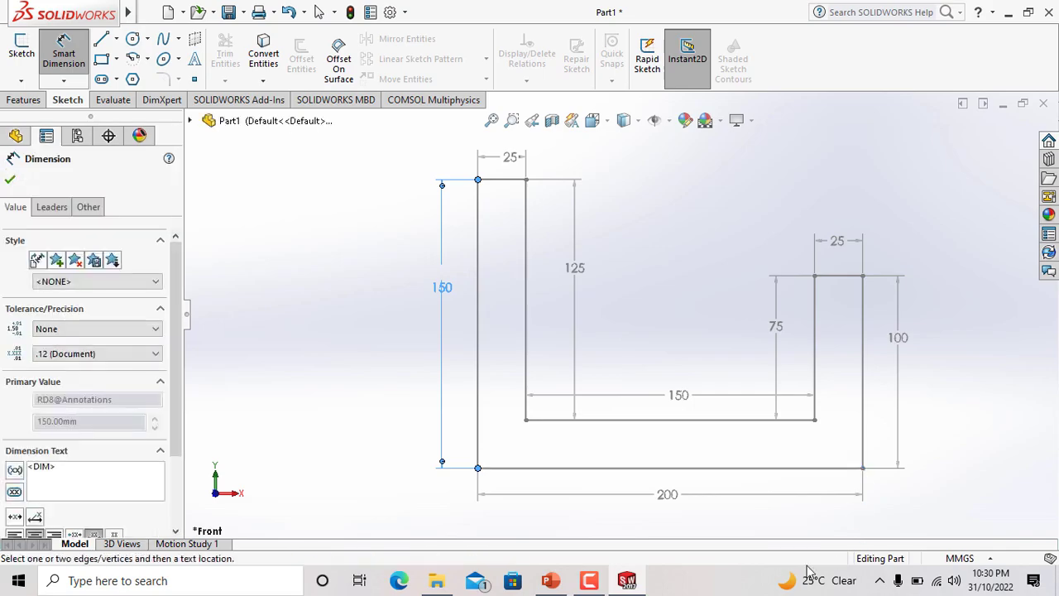
click(604, 578)
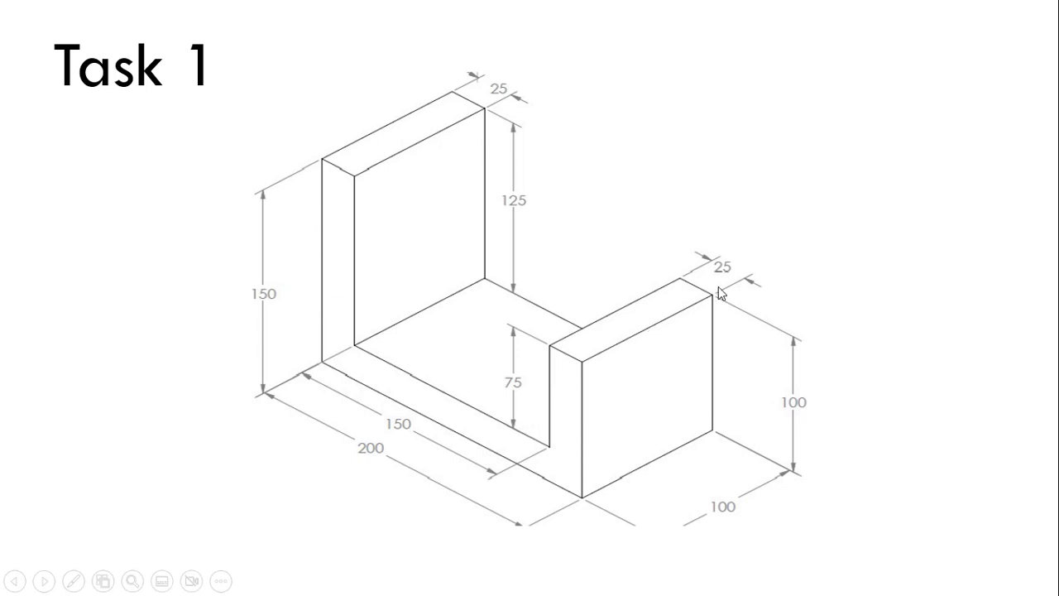
Step: Return from the Task 1 slide to the dimensioned U sketch in SOLIDWORKS
click(629, 580)
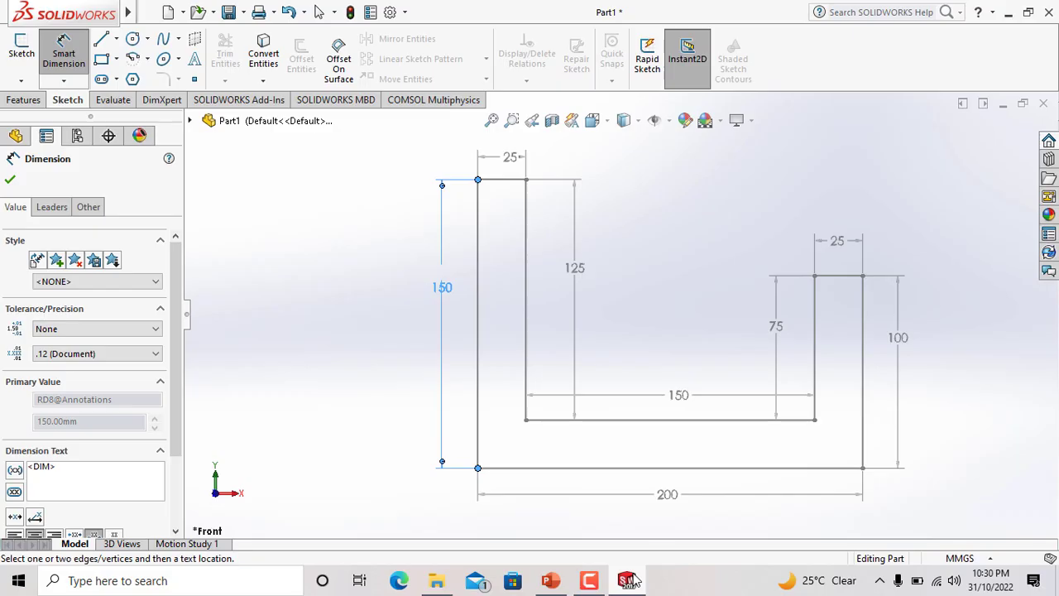
Step: Extrude Sketch1 as a boss 100 mm deep, creating Boss-Extrude1
click(7, 181)
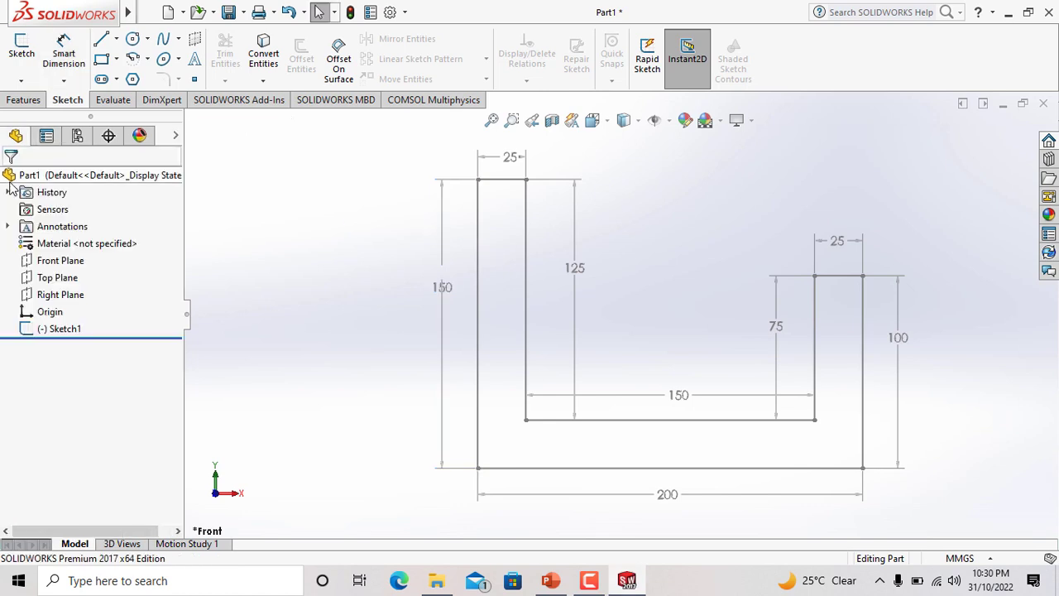
click(52, 333)
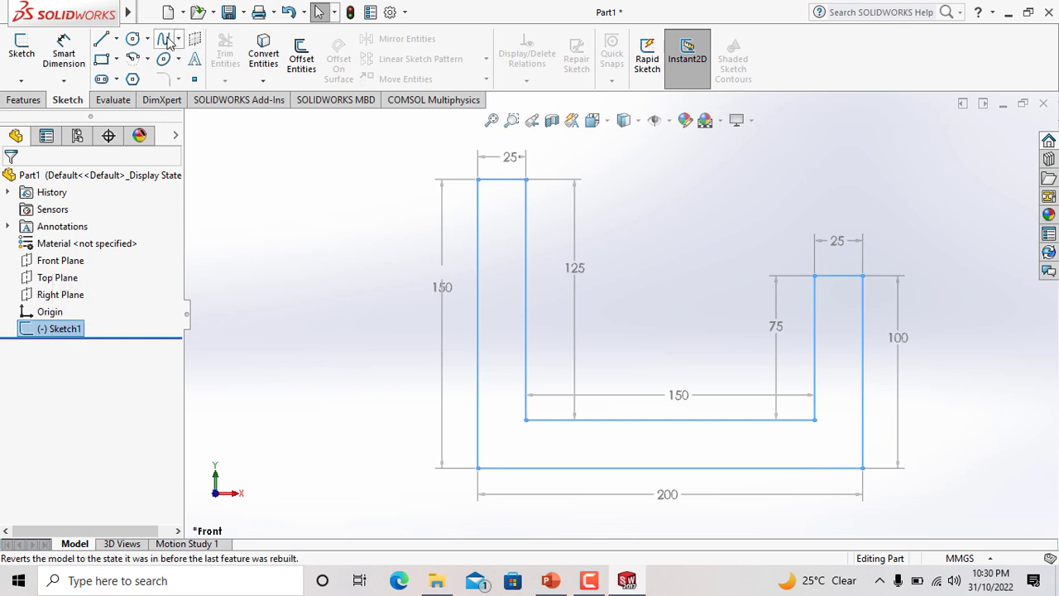
click(23, 100)
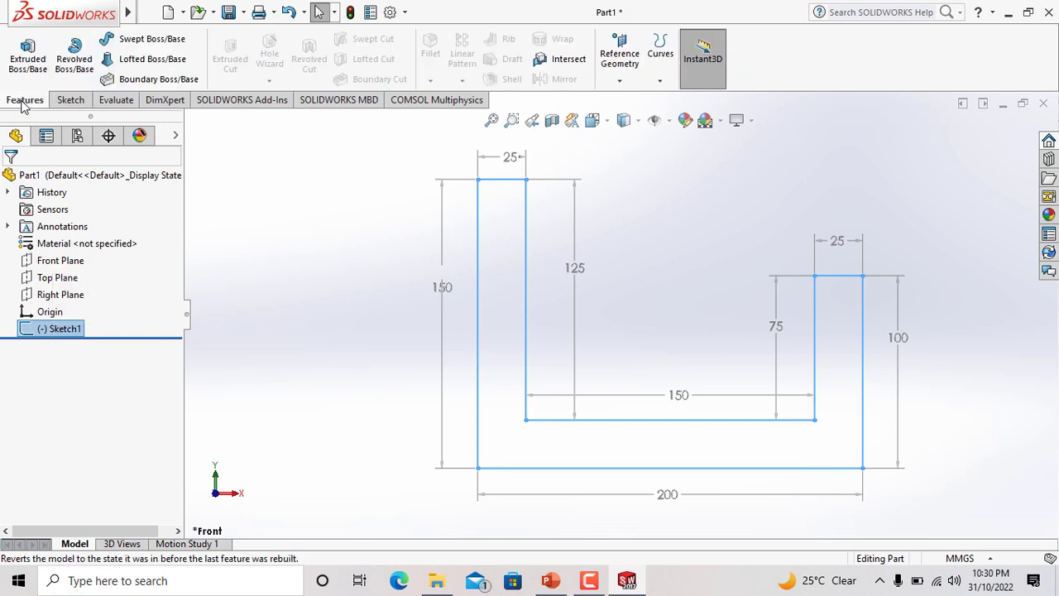
click(29, 57)
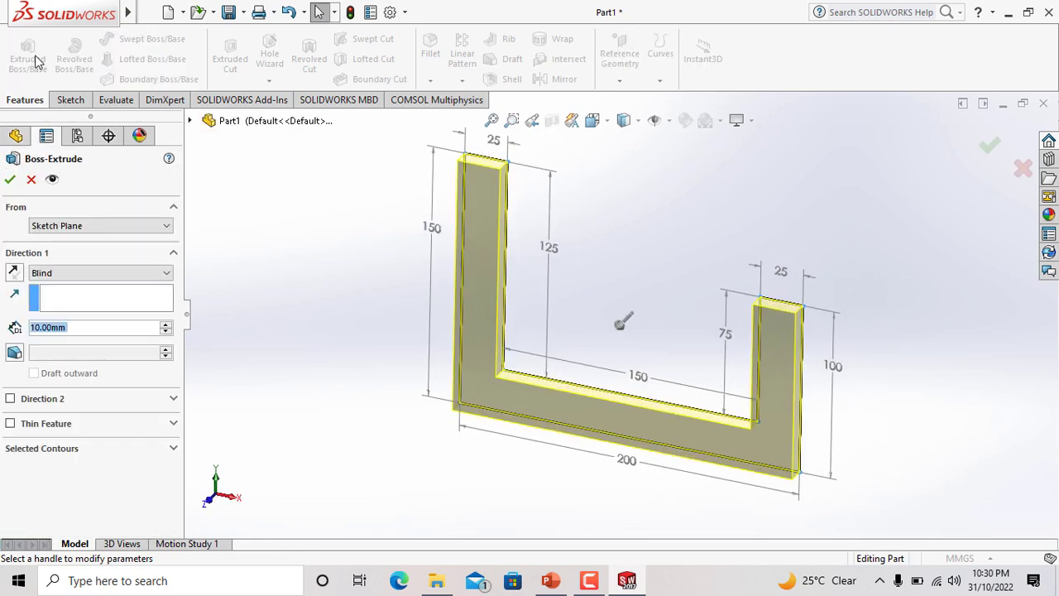
double_click(77, 332)
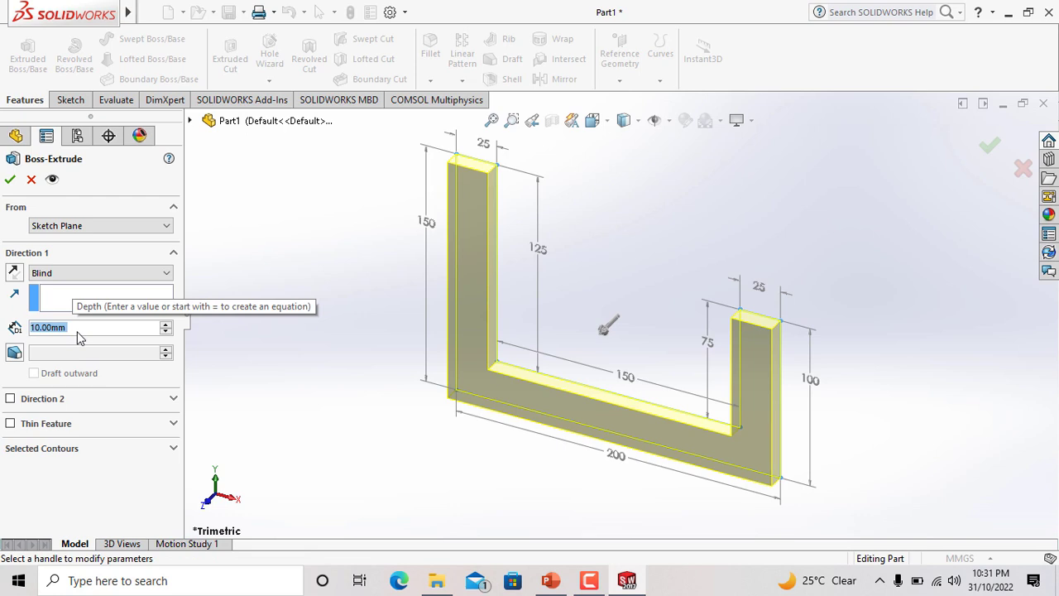
text(100)
key(Return)
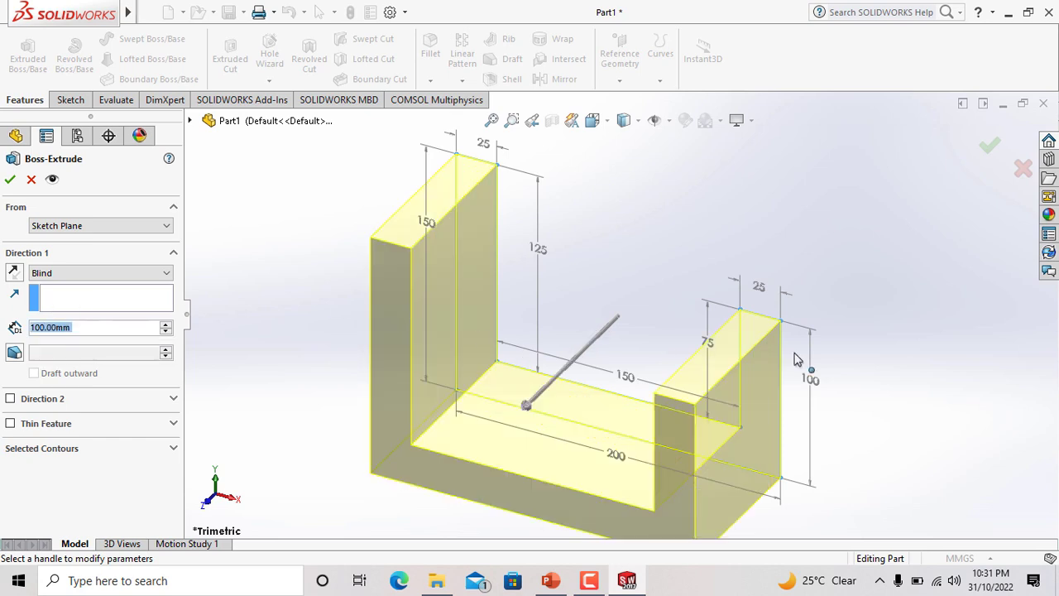
click(10, 179)
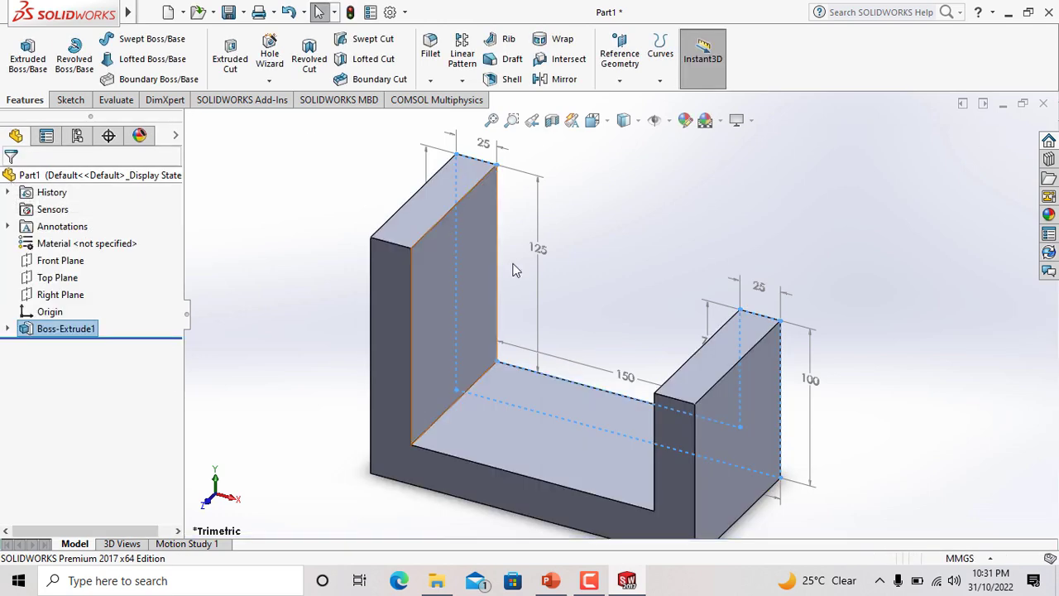
Step: Rotate the view of the solid U-channel to a more frontal, oblique orientation
right_click(738, 193)
mouse_move(801, 224)
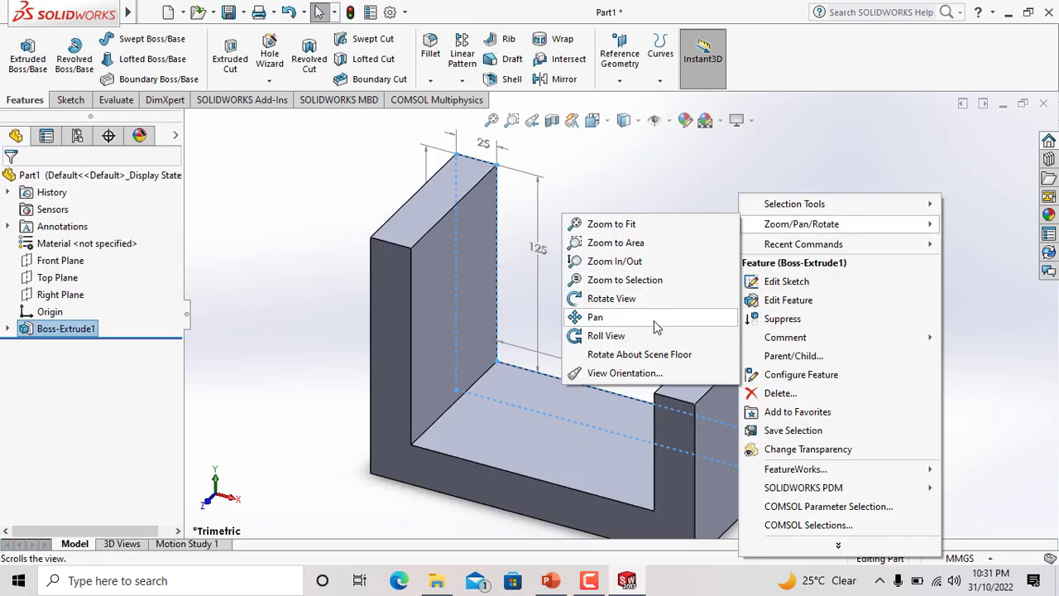
click(611, 298)
mouse_move(726, 383)
mouse_down()
mouse_move(688, 336)
mouse_move(645, 329)
mouse_move(587, 340)
mouse_move(783, 278)
mouse_move(703, 297)
mouse_move(739, 306)
mouse_move(767, 302)
mouse_move(709, 241)
mouse_move(526, 257)
mouse_move(550, 213)
mouse_move(501, 243)
mouse_move(560, 260)
mouse_move(769, 372)
mouse_move(786, 428)
mouse_move(698, 492)
mouse_move(811, 402)
mouse_move(821, 371)
mouse_move(764, 370)
mouse_up()
mouse_move(826, 262)
mouse_down()
mouse_move(728, 273)
mouse_move(737, 315)
mouse_move(740, 303)
mouse_move(749, 322)
mouse_up()
right_click(831, 261)
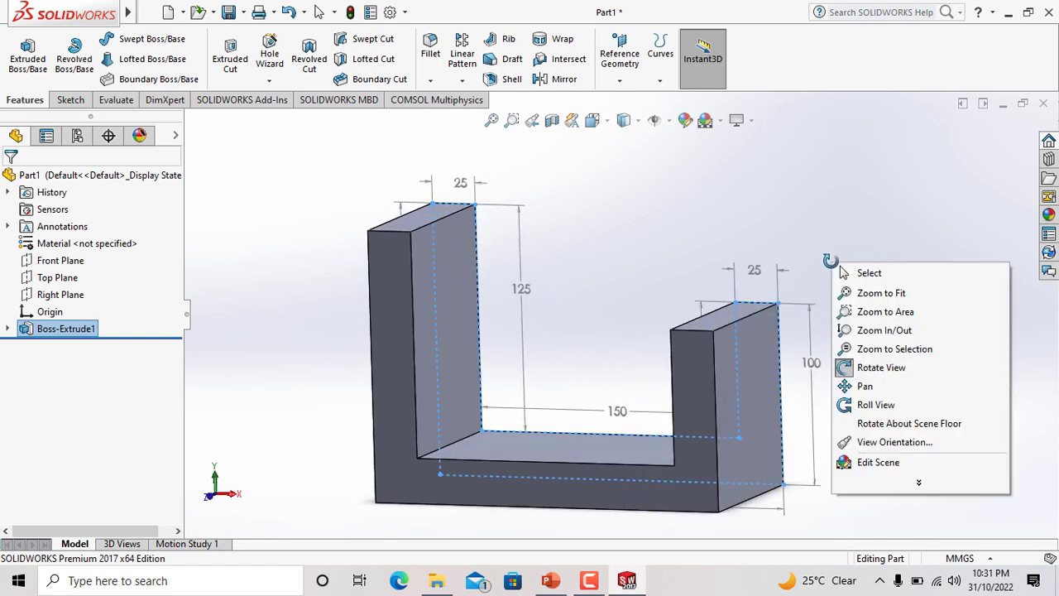
click(875, 372)
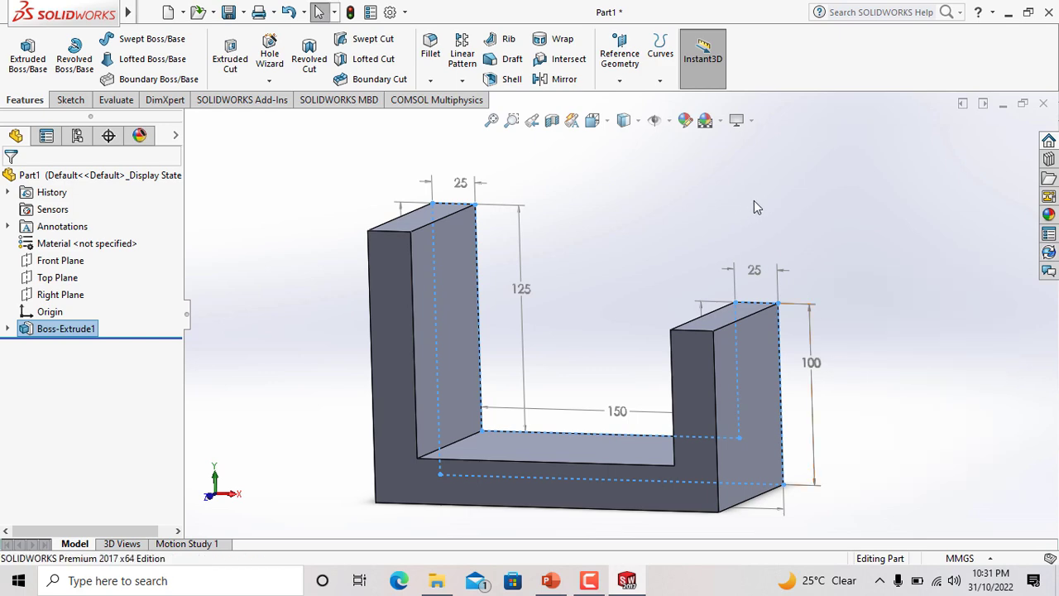
Step: Set the U-channel to the isometric standard view
click(606, 121)
click(717, 271)
click(607, 122)
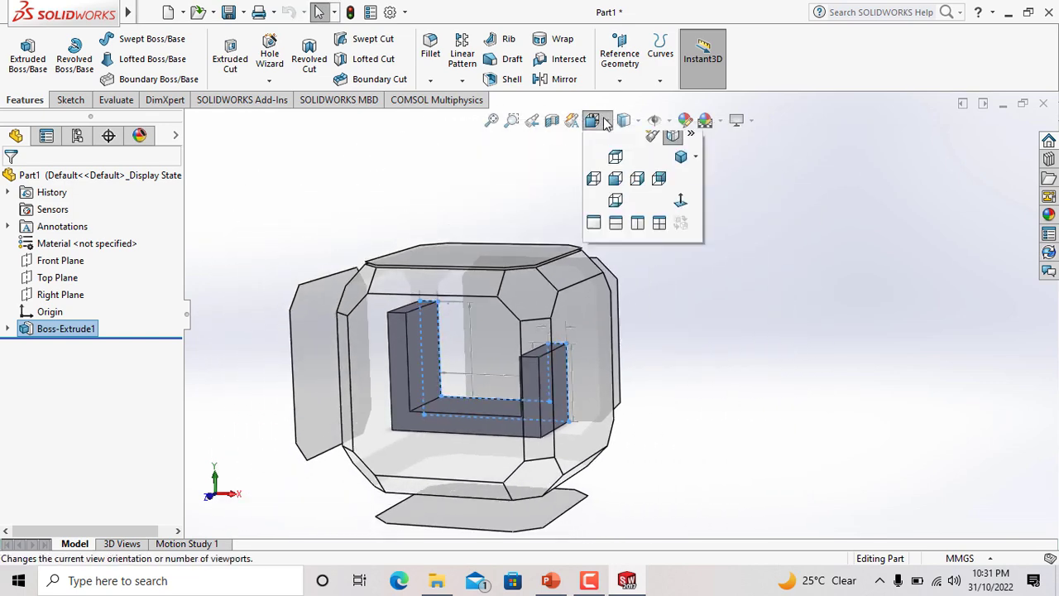
click(606, 121)
click(606, 122)
click(606, 122)
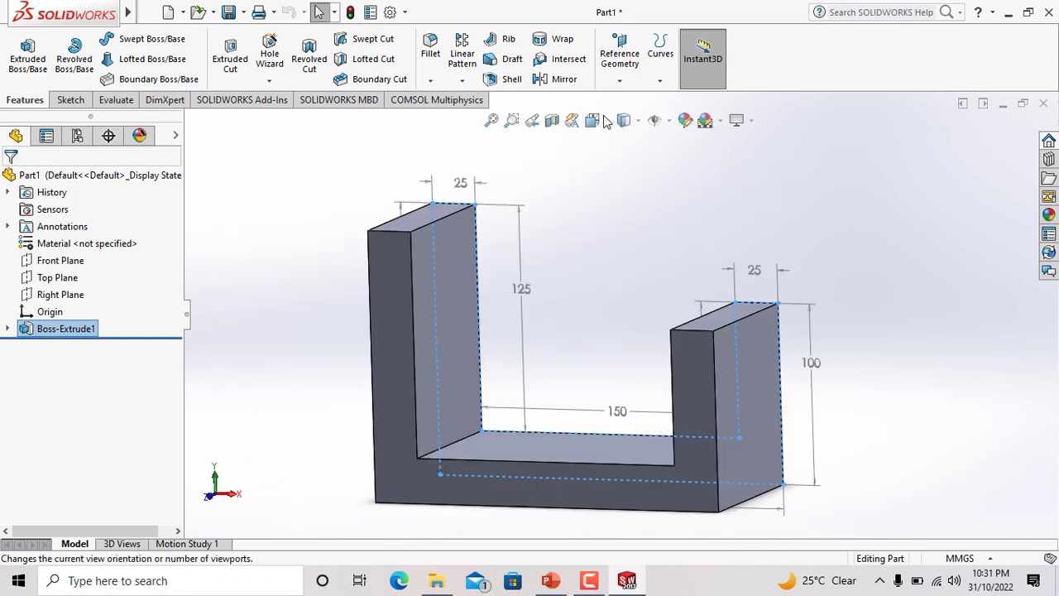
click(607, 122)
click(607, 122)
click(607, 121)
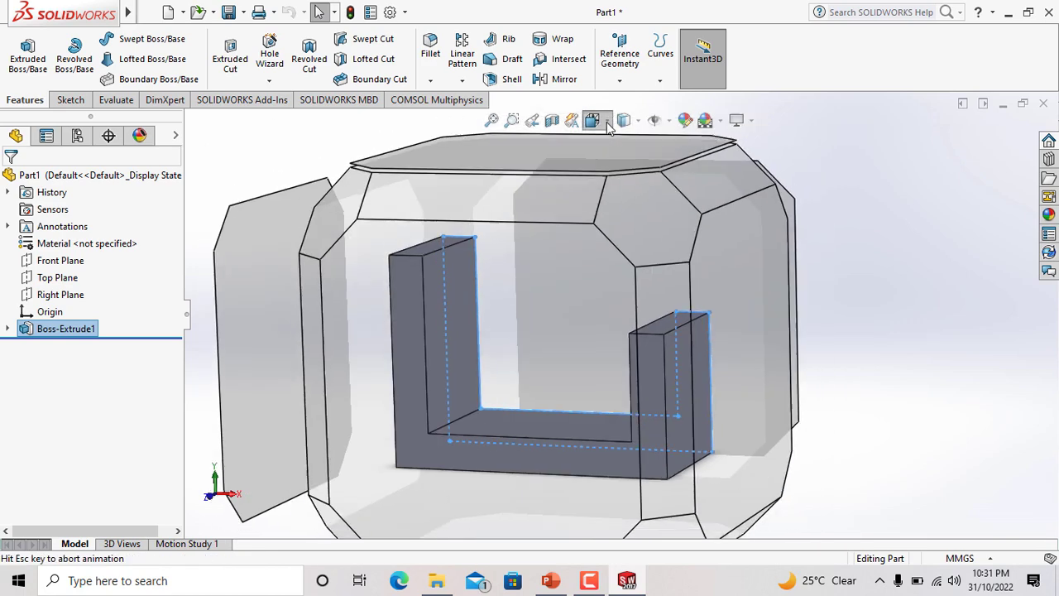
click(608, 124)
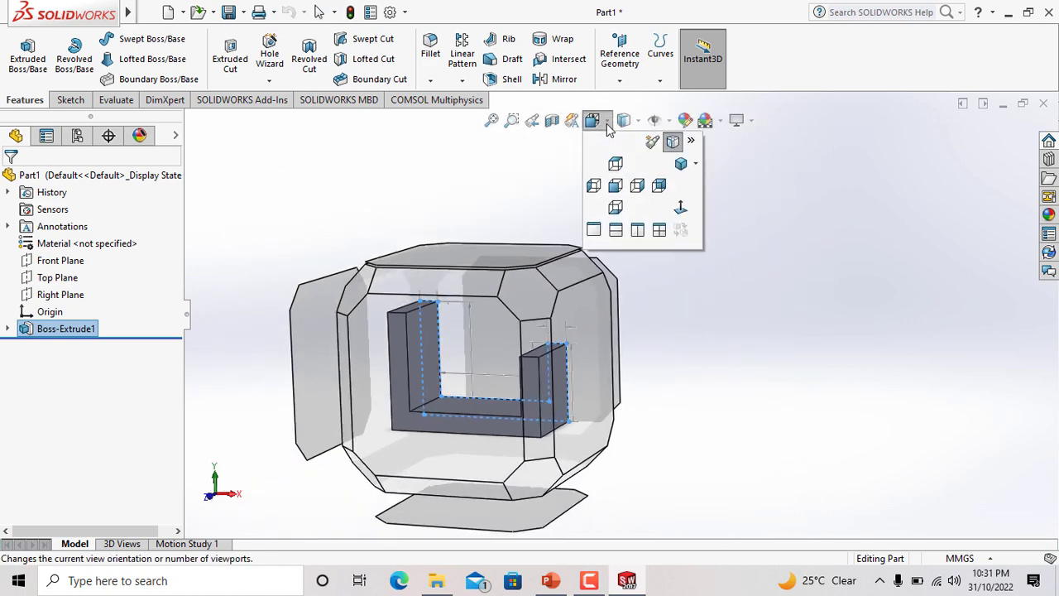
click(680, 165)
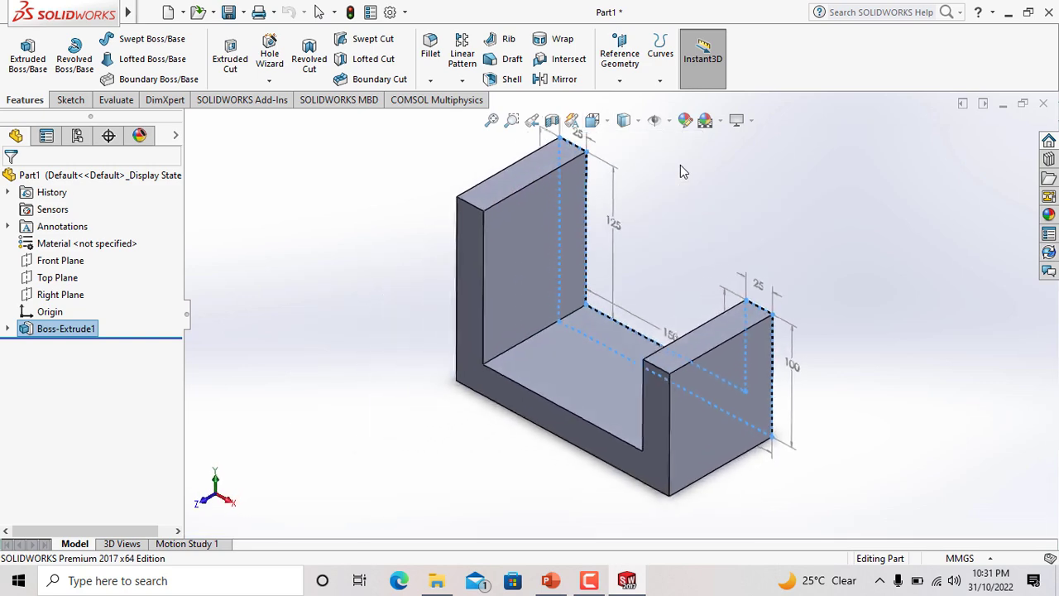
Step: Try the dimetric view, then return the part to isometric
click(609, 124)
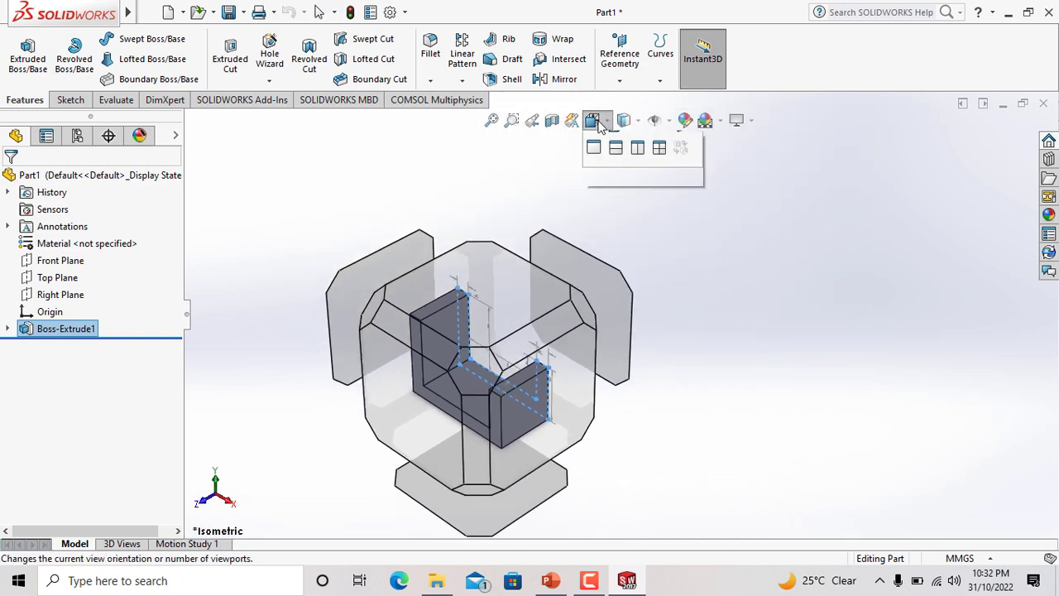
mouse_move(592, 120)
click(697, 164)
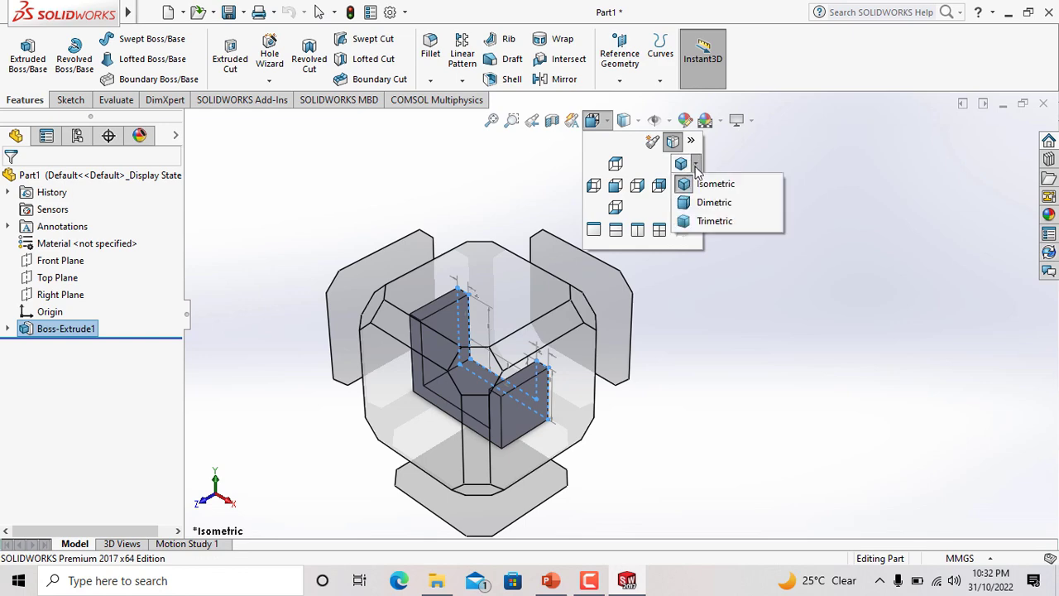
click(699, 202)
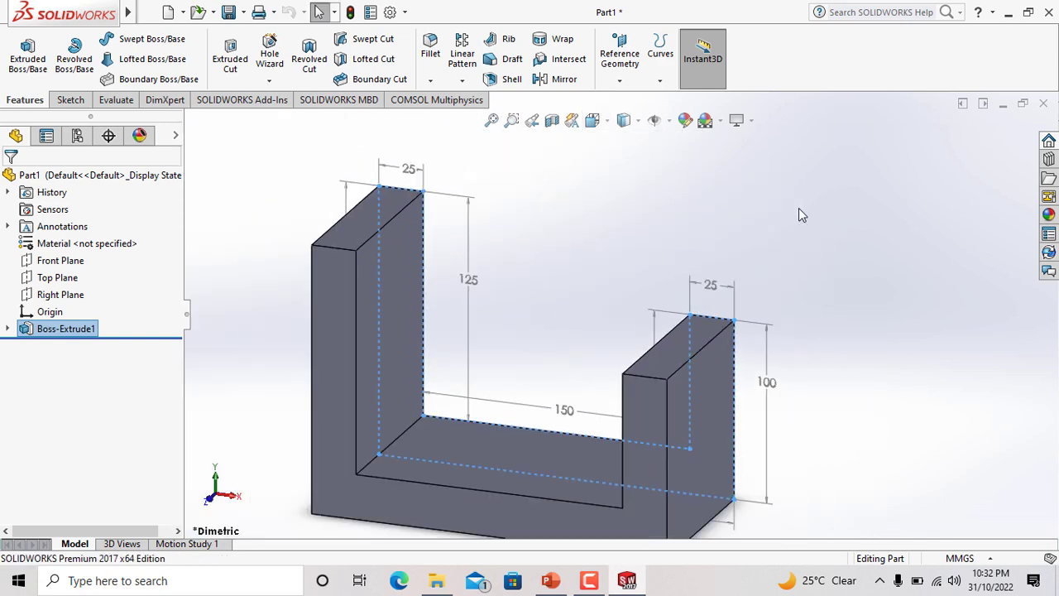
click(823, 274)
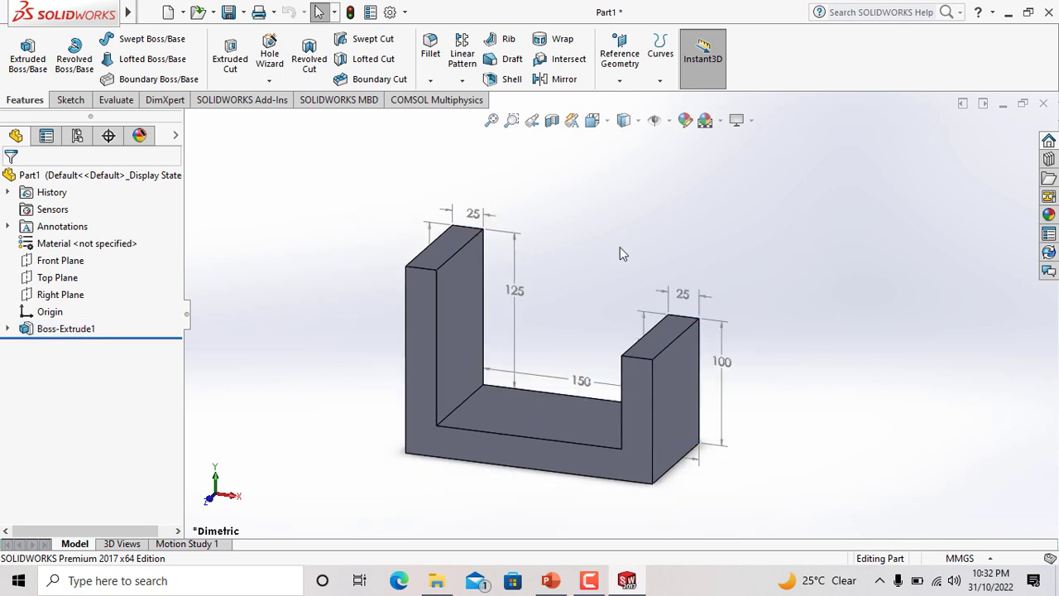
click(604, 121)
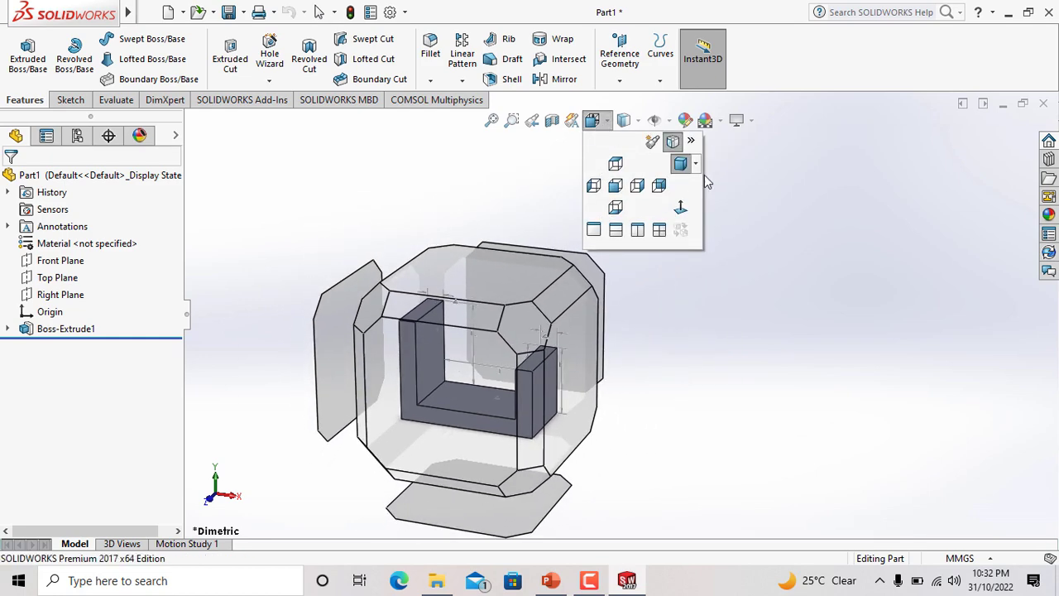
click(696, 164)
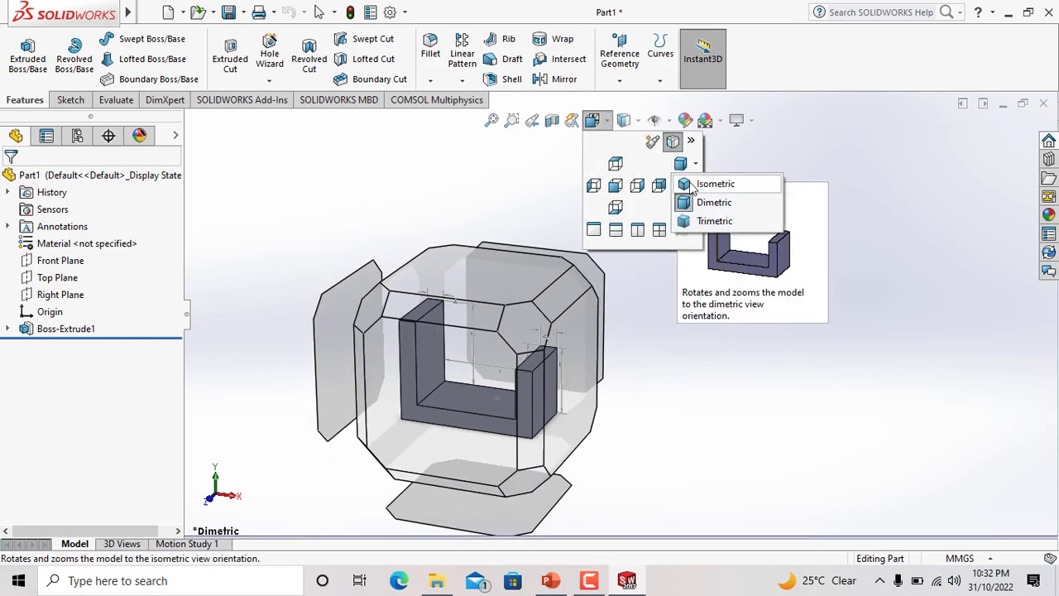
click(691, 181)
scroll(656, 267, down, 2)
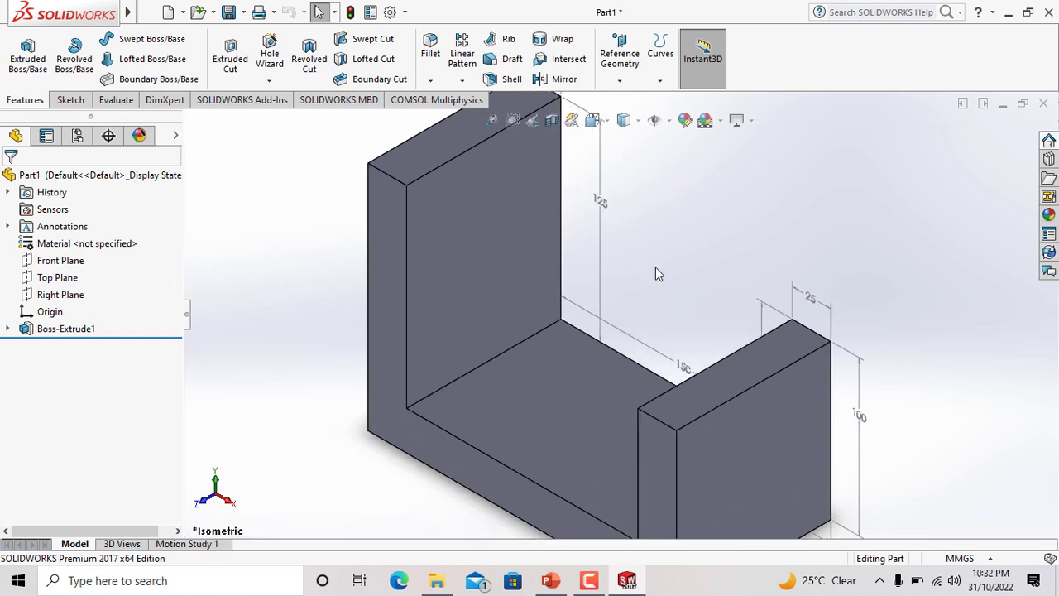
scroll(655, 267, up, 1)
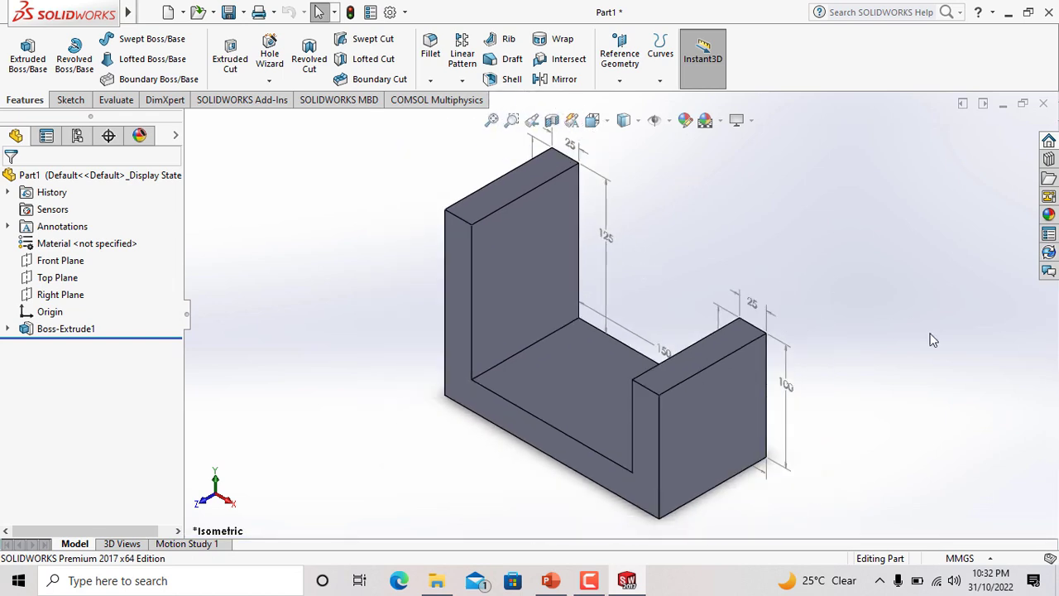
Step: Start Smart Dimension from the Sketch tools to dimension the solid
click(70, 99)
click(64, 81)
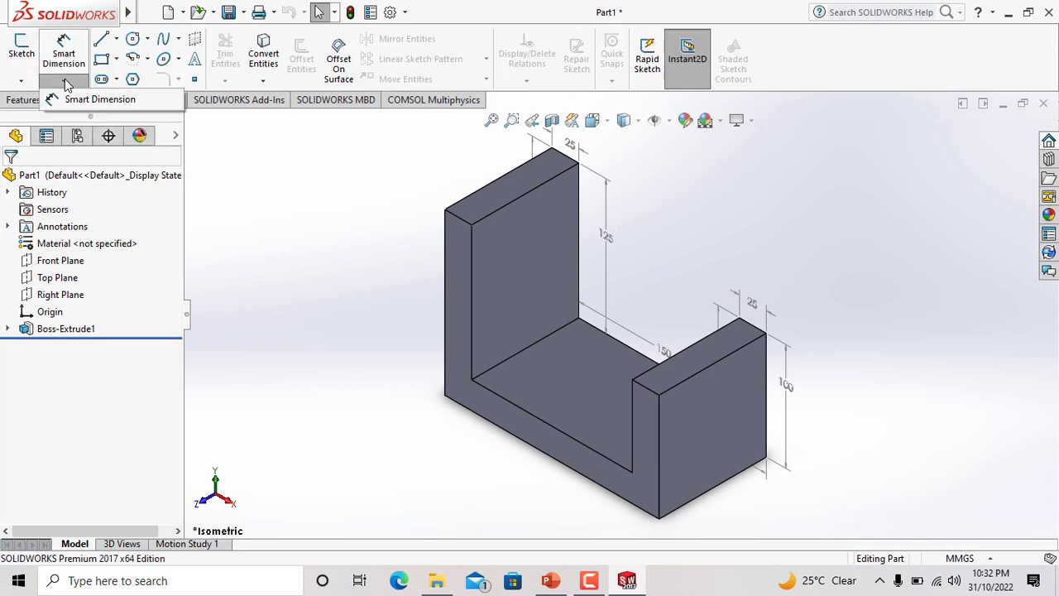
click(66, 86)
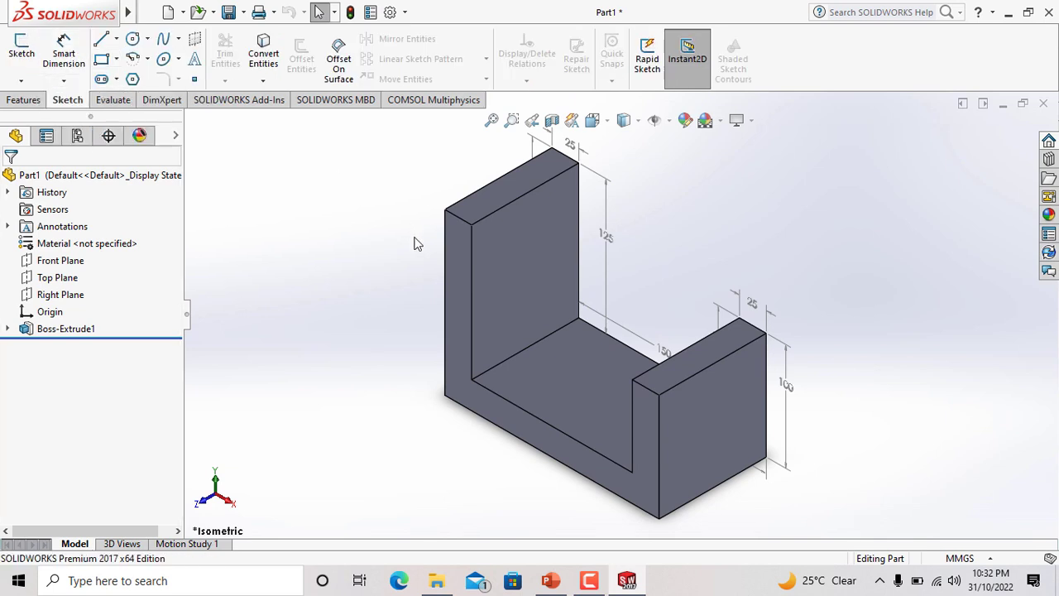
click(64, 52)
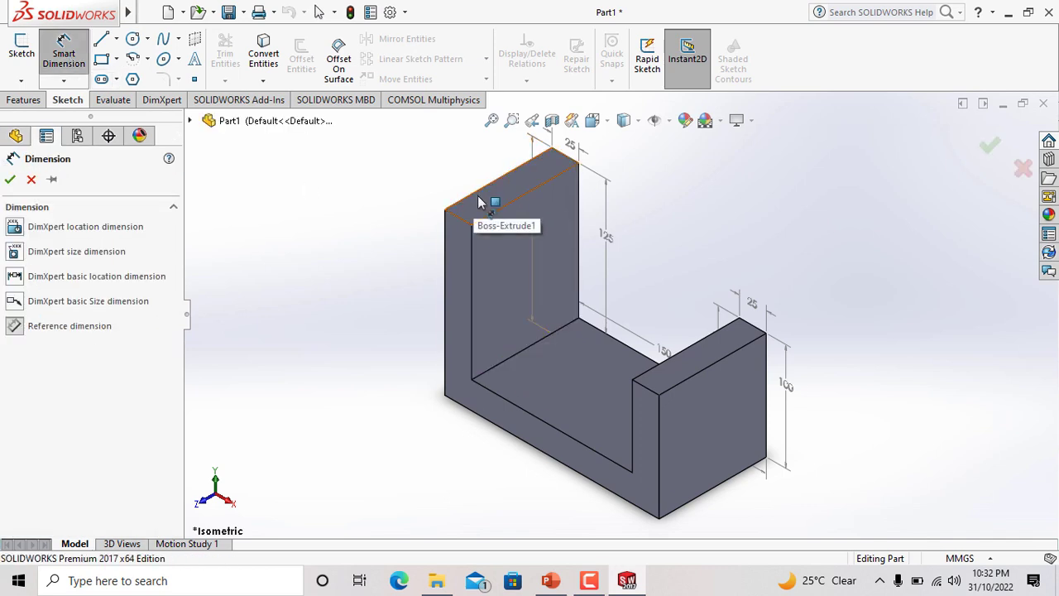
Step: Attempt a dimension on the front face, cancel it, and restart Smart Dimension
click(492, 405)
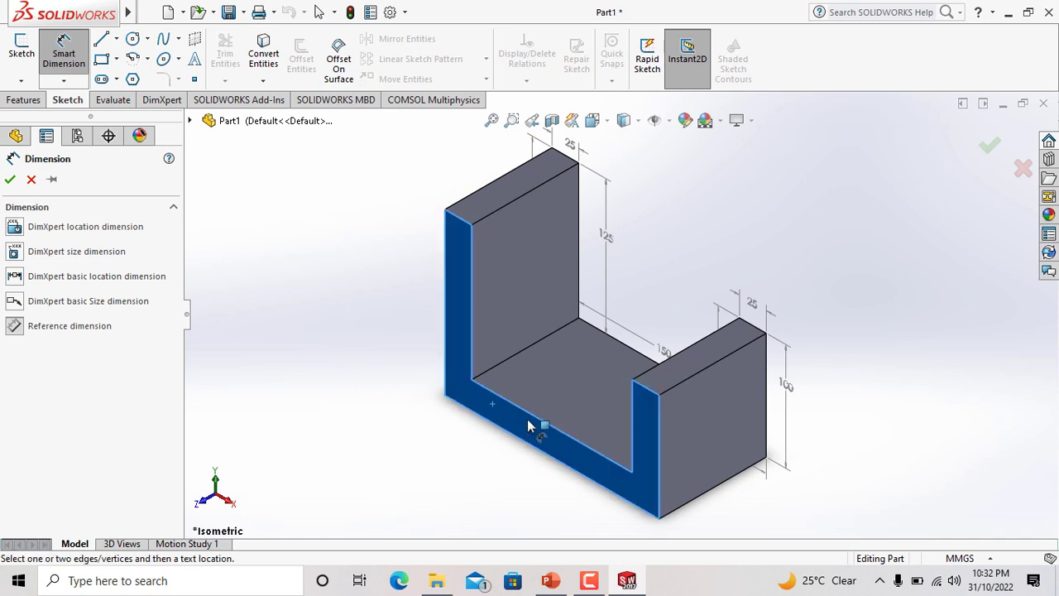
click(521, 443)
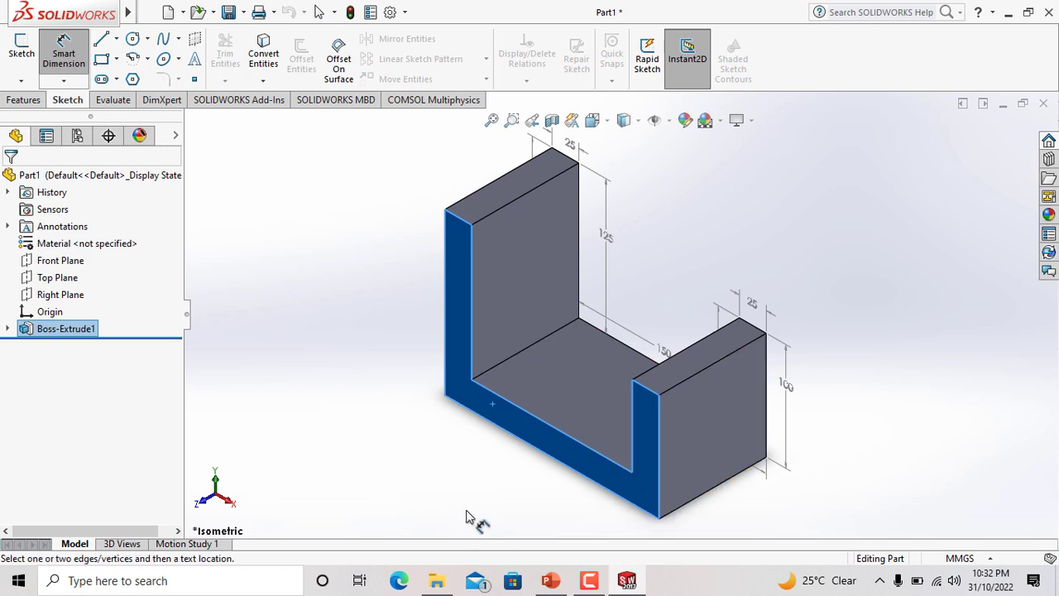
key(Escape)
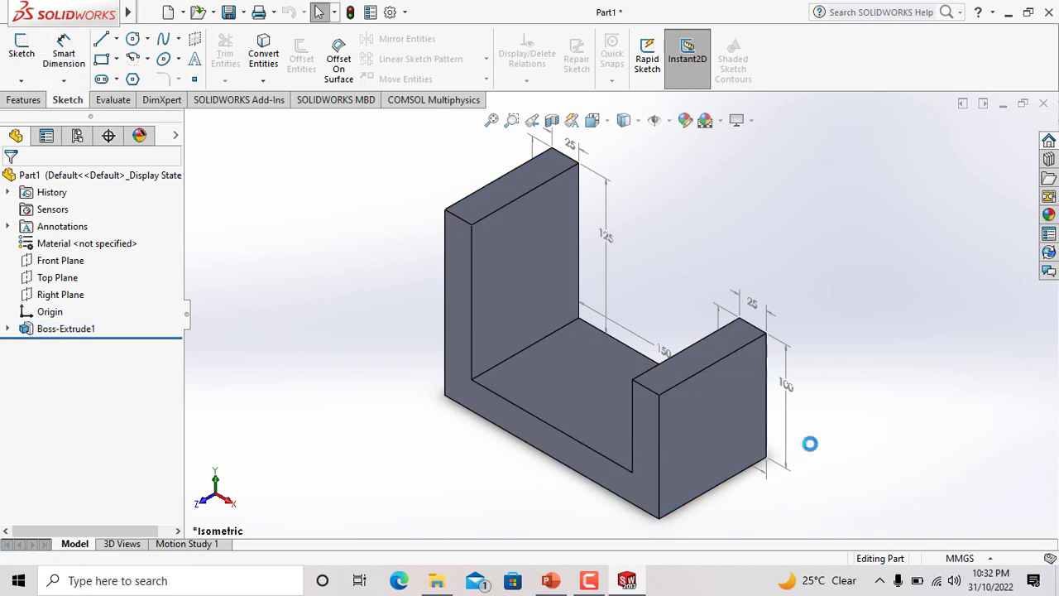
scroll(809, 447, down, 1)
scroll(809, 447, up, 2)
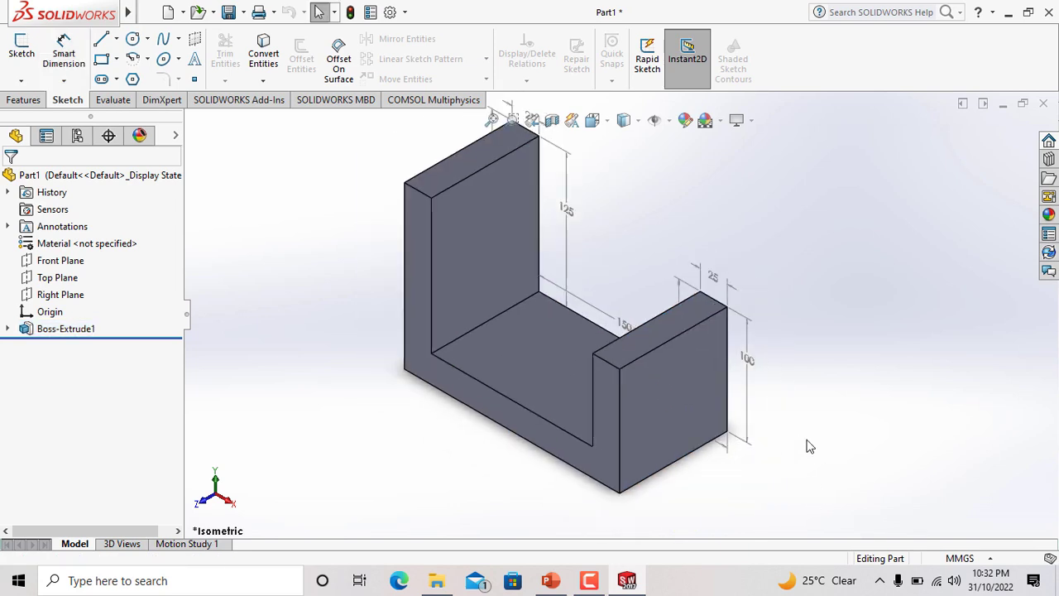
scroll(810, 447, up, 1)
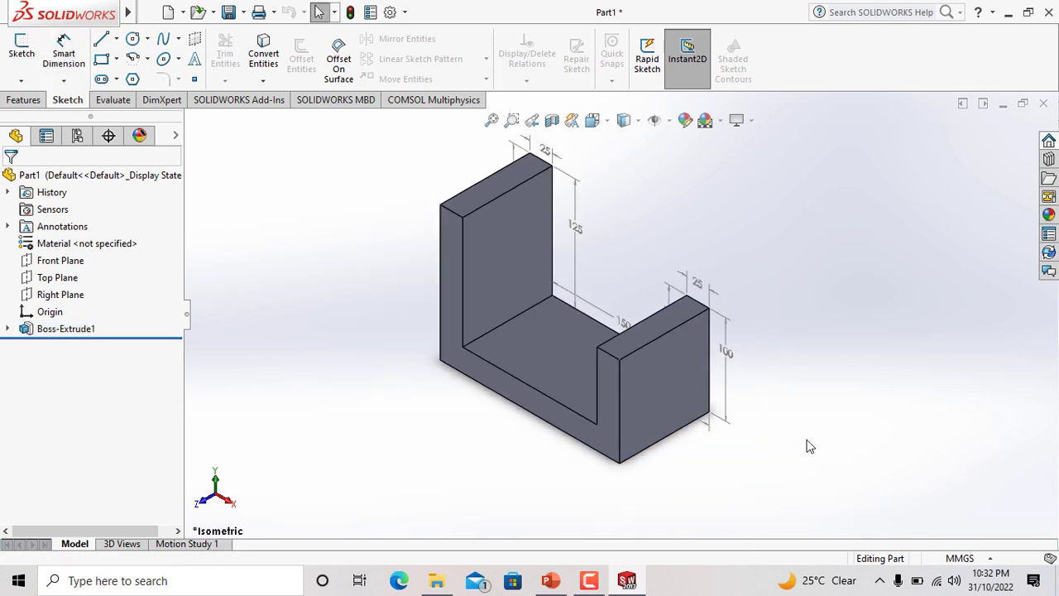
click(64, 52)
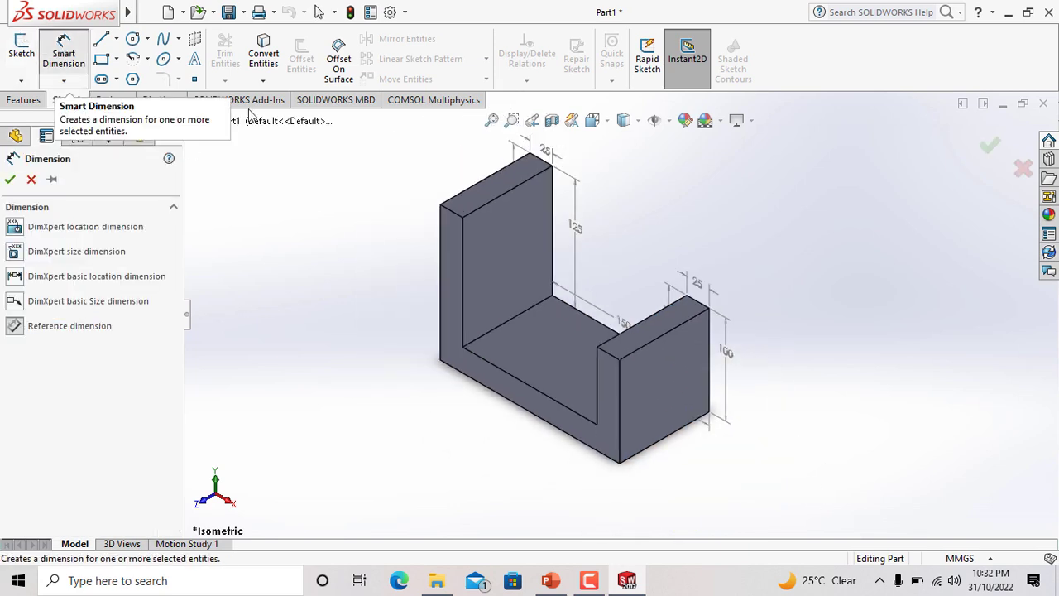
Step: Add the 200 overall length between the outer verticals and the 150 left height
click(440, 298)
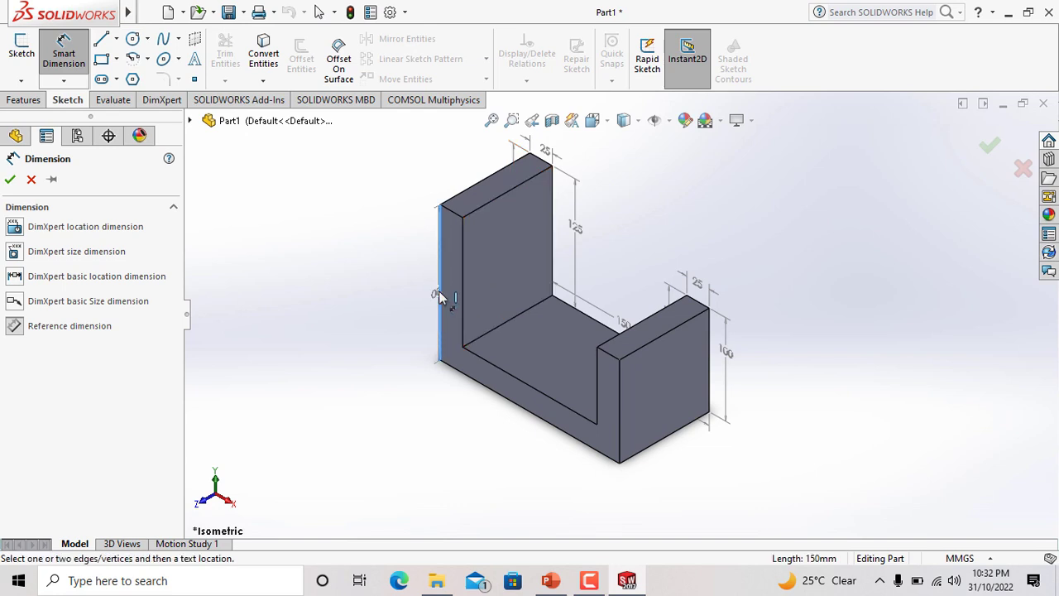
click(620, 419)
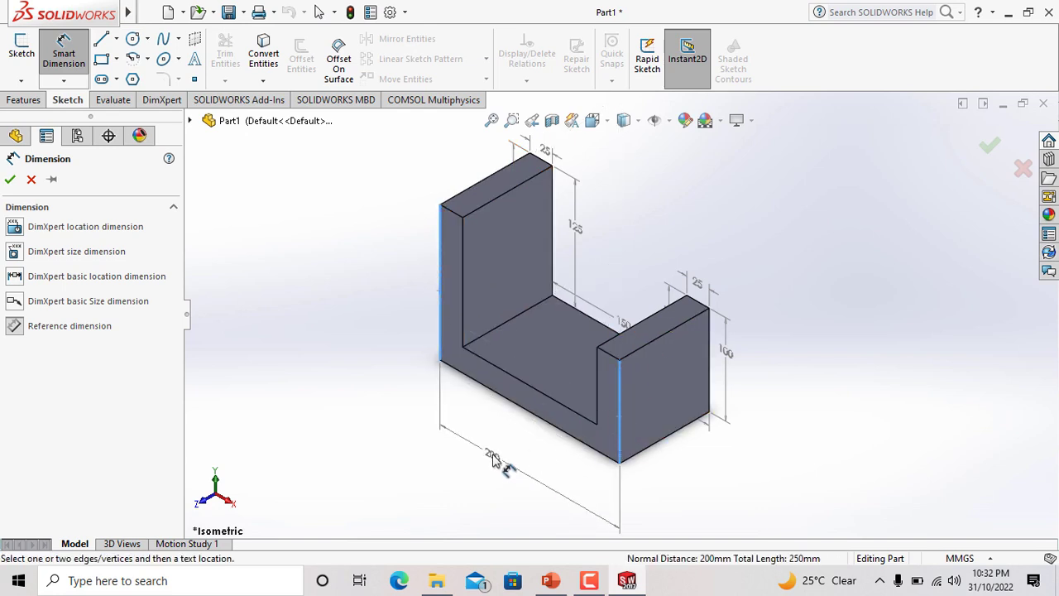
click(515, 447)
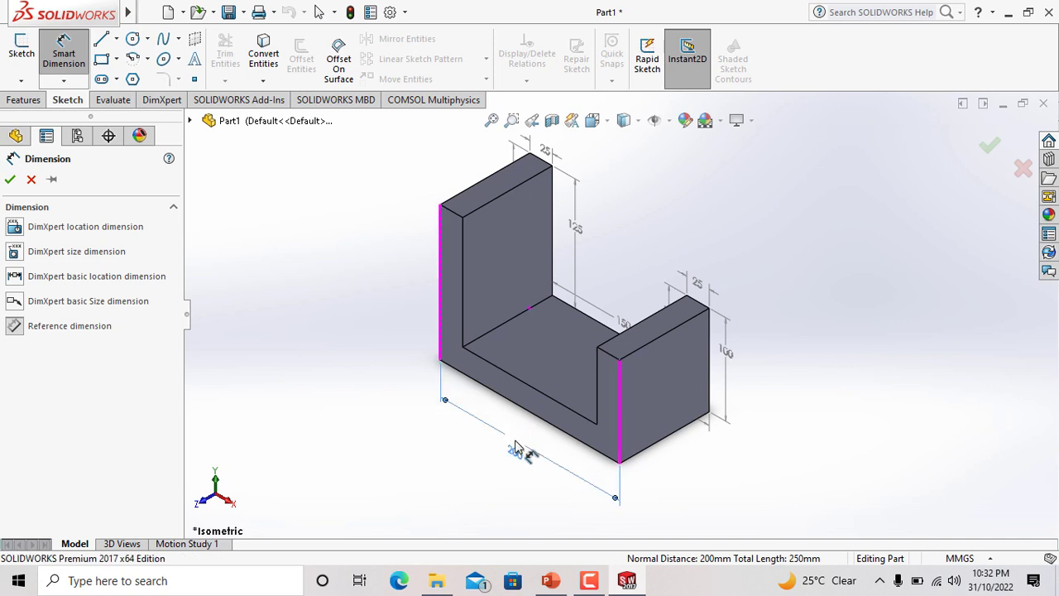
click(440, 289)
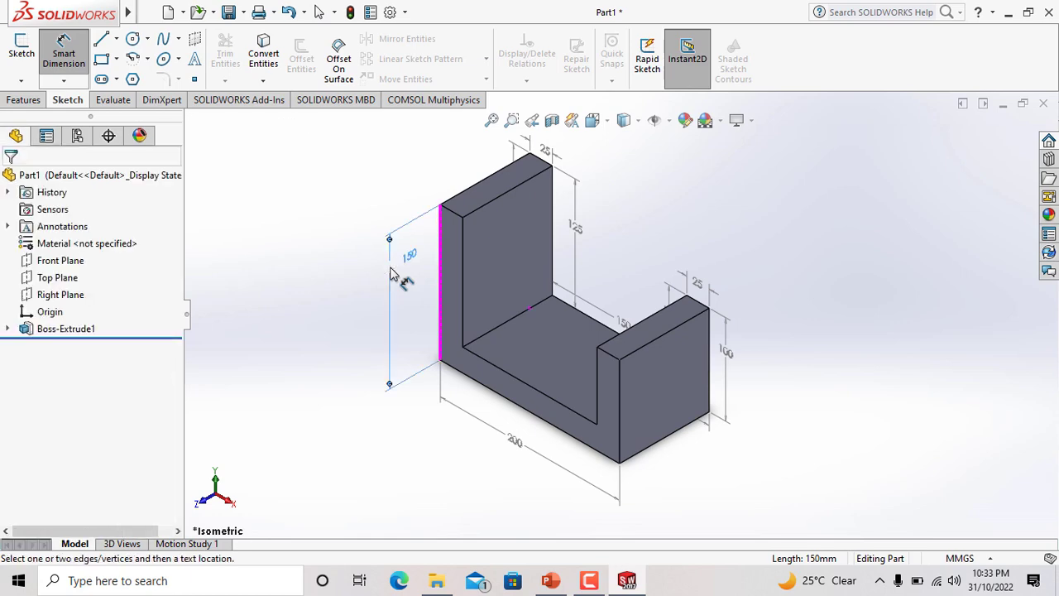
click(393, 275)
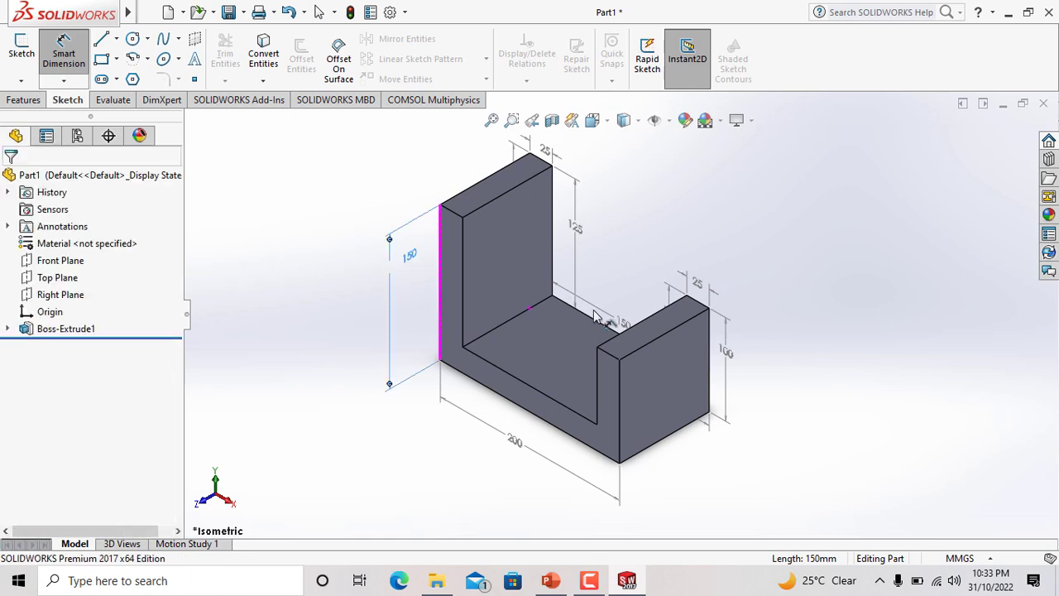
click(60, 62)
Step: Delete the old 25, 125, back-wall vertical and 150 floor dimensions
click(546, 158)
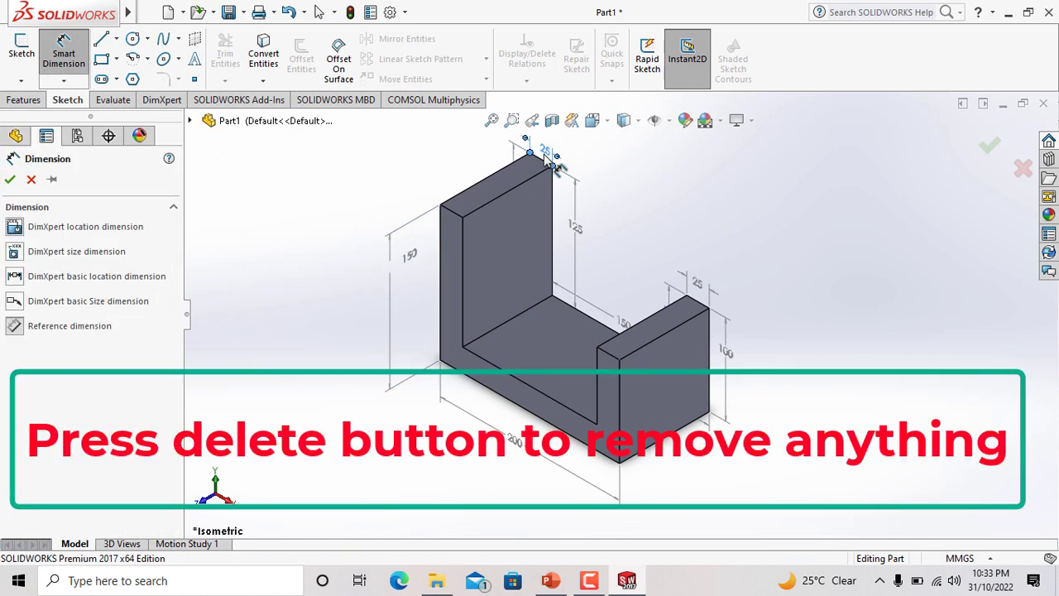
key(Delete)
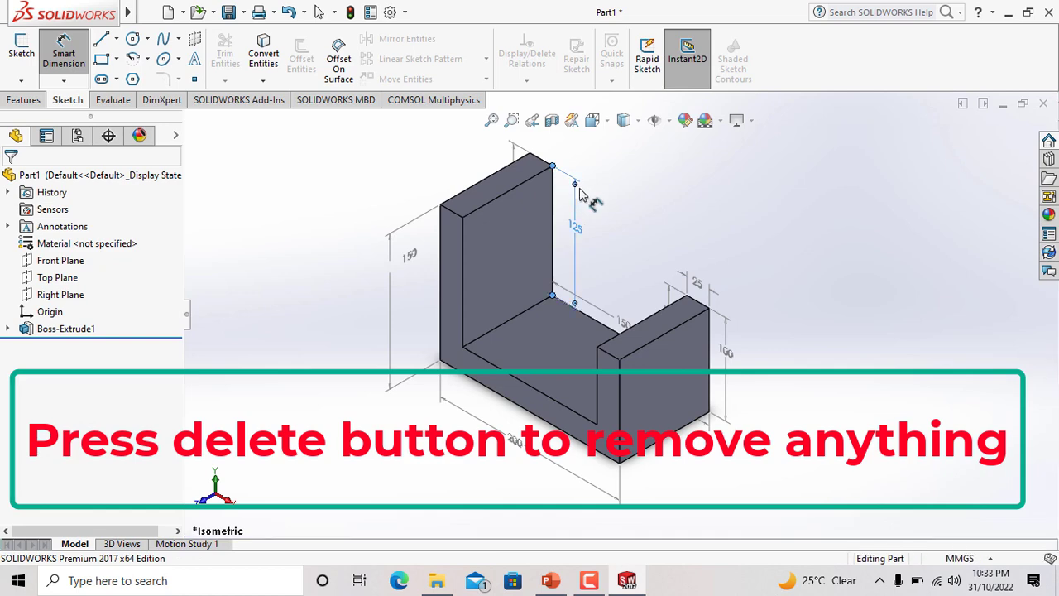
click(579, 193)
key(Delete)
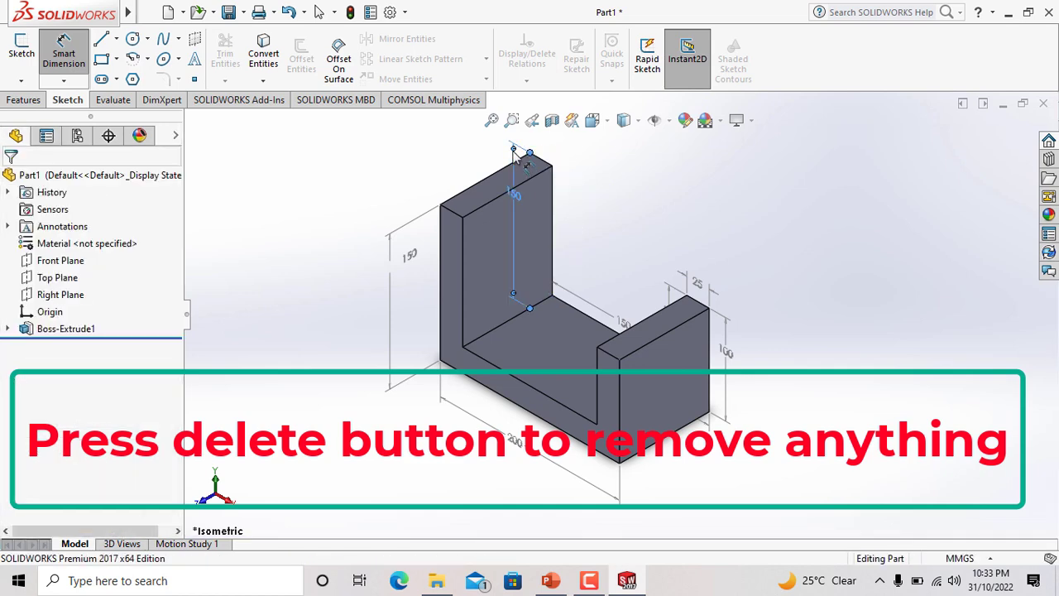
click(514, 157)
key(Delete)
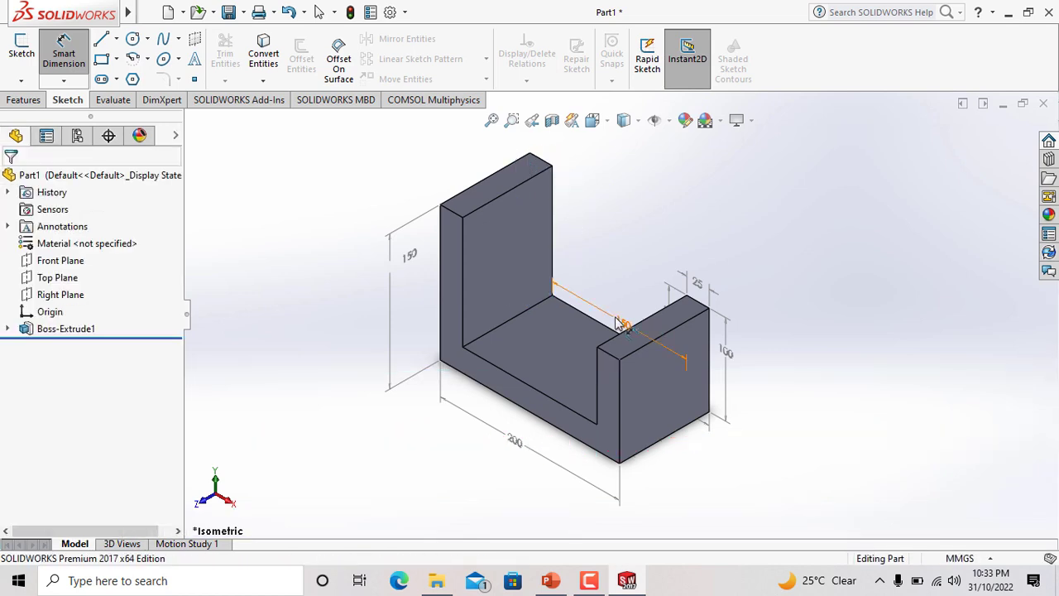
key(Delete)
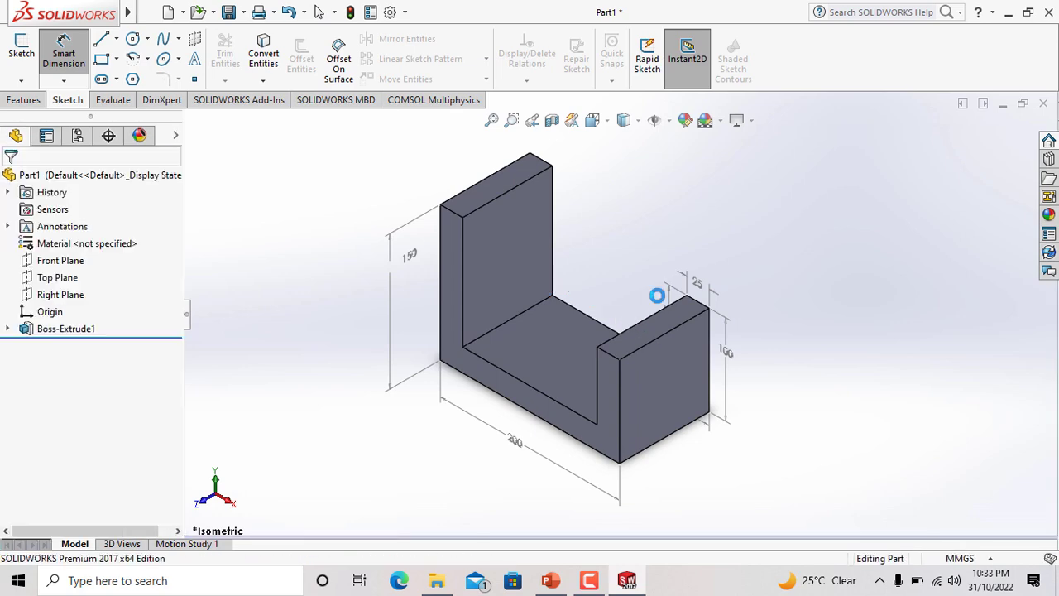
Step: Delete the two remaining 25 dimensions and discard the stray 100 and 200 previews
click(670, 296)
click(671, 297)
key(Delete)
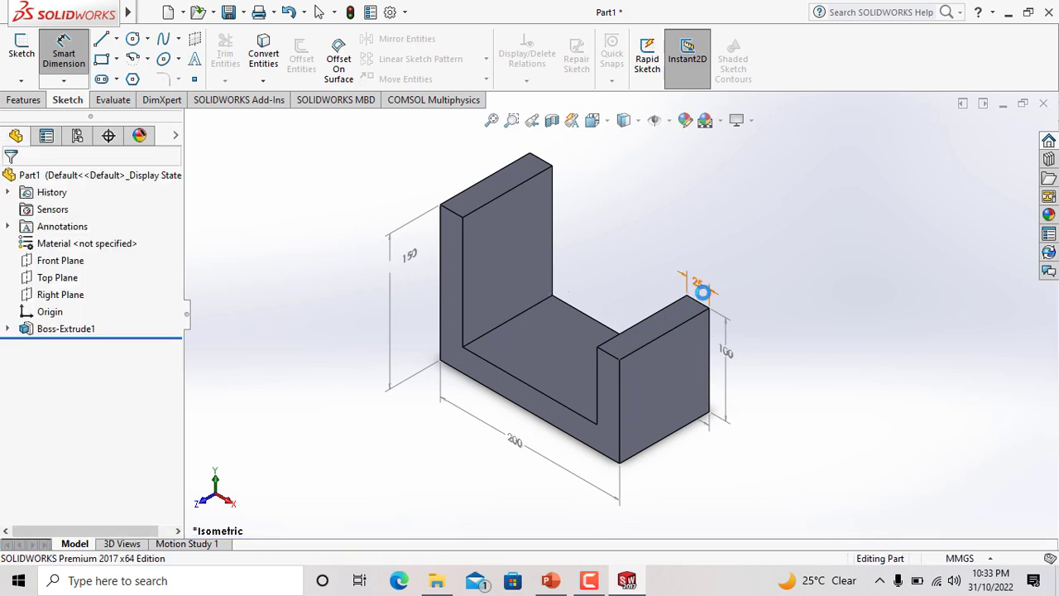
click(705, 298)
key(Delete)
click(728, 369)
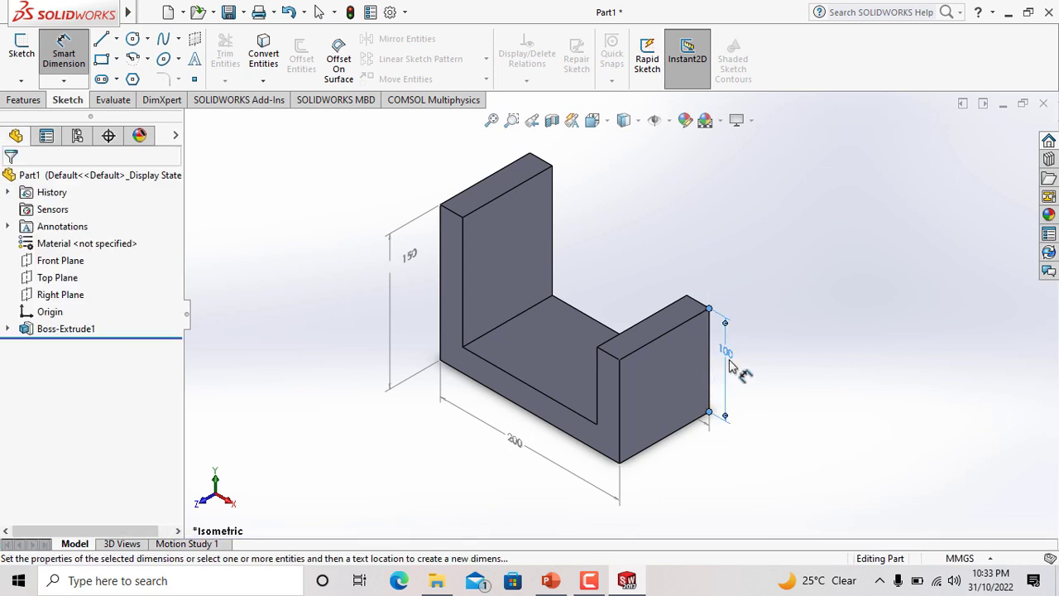
key(Delete)
click(709, 441)
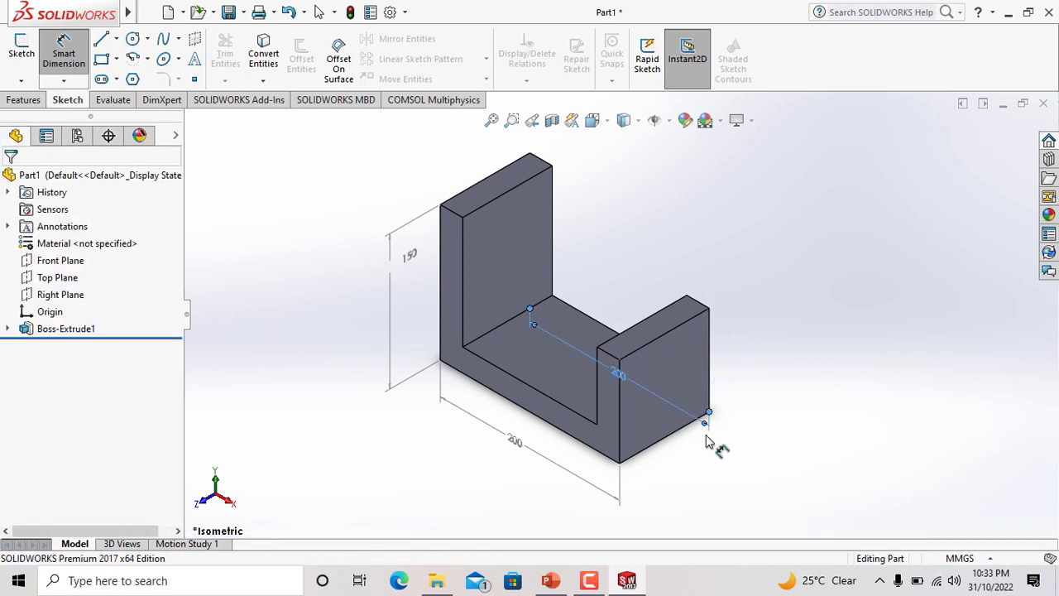
click(709, 443)
key(Delete)
click(66, 73)
Step: Add the 100 depth and 25 thickness on the left upright and 25 on the right block
click(70, 62)
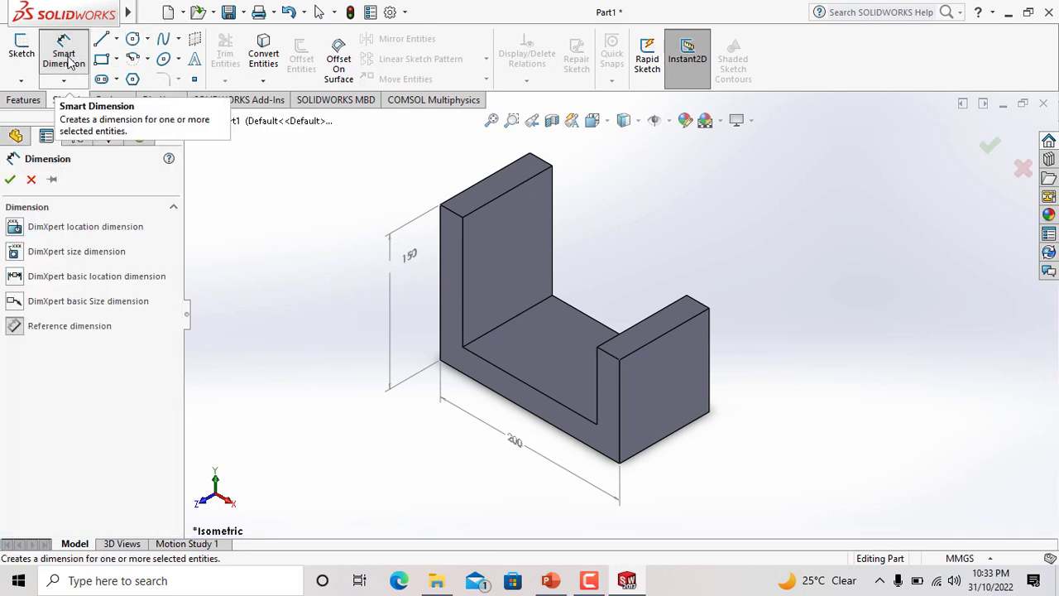
click(488, 183)
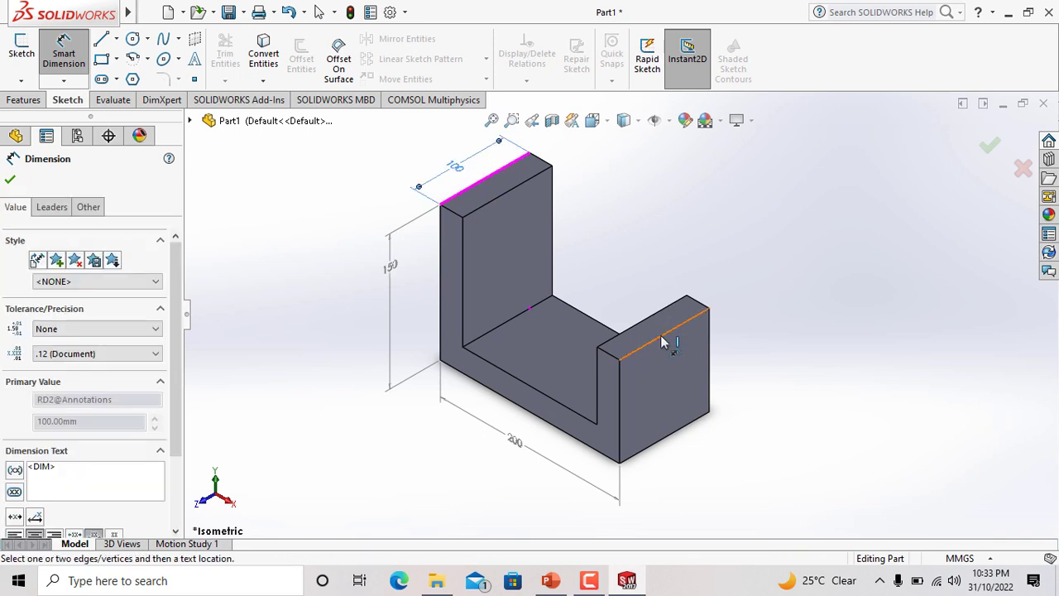
click(700, 301)
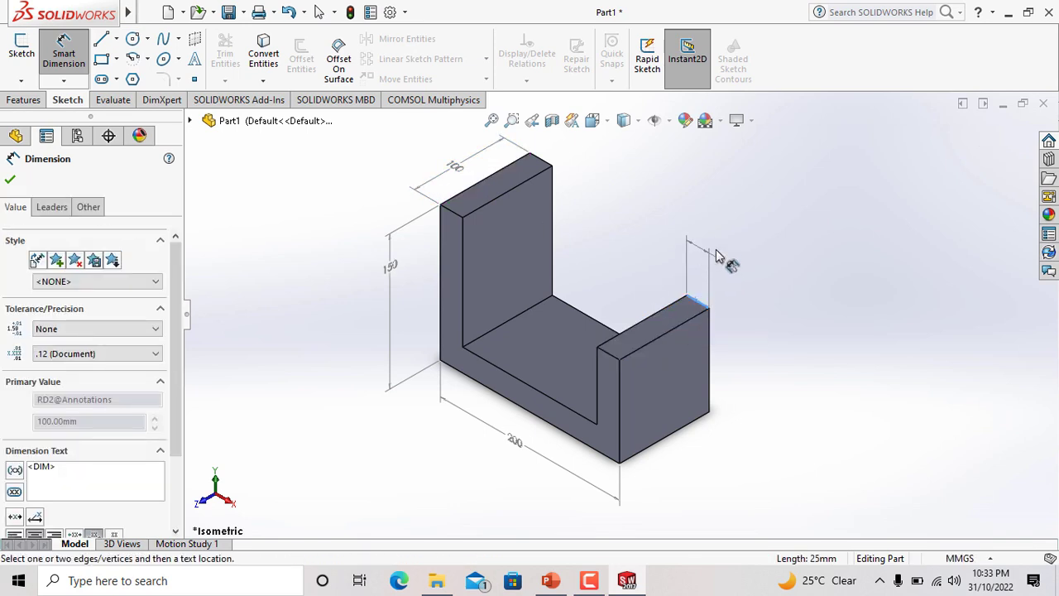
click(720, 253)
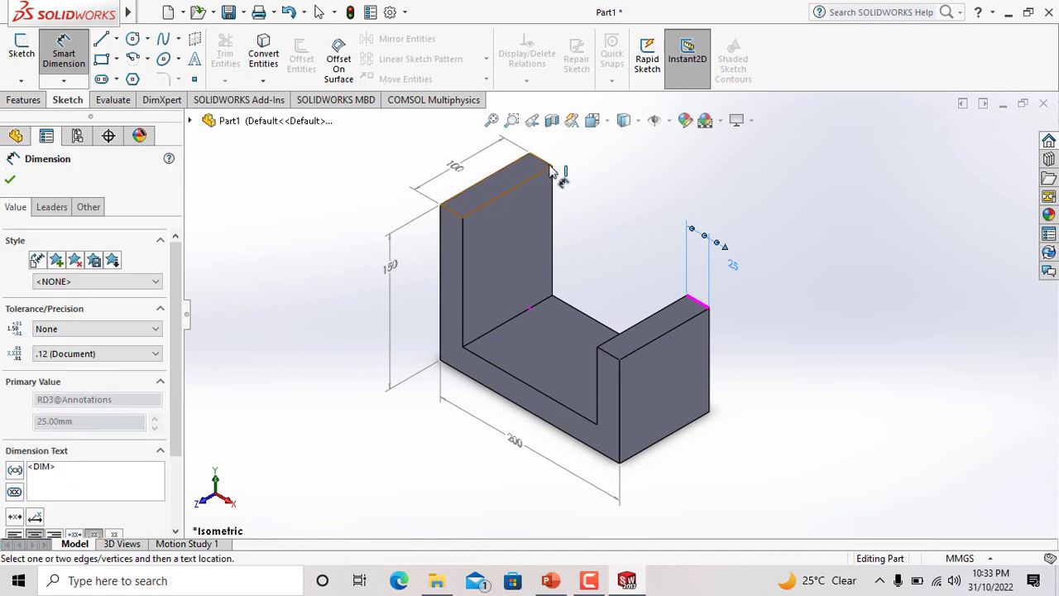
key(Escape)
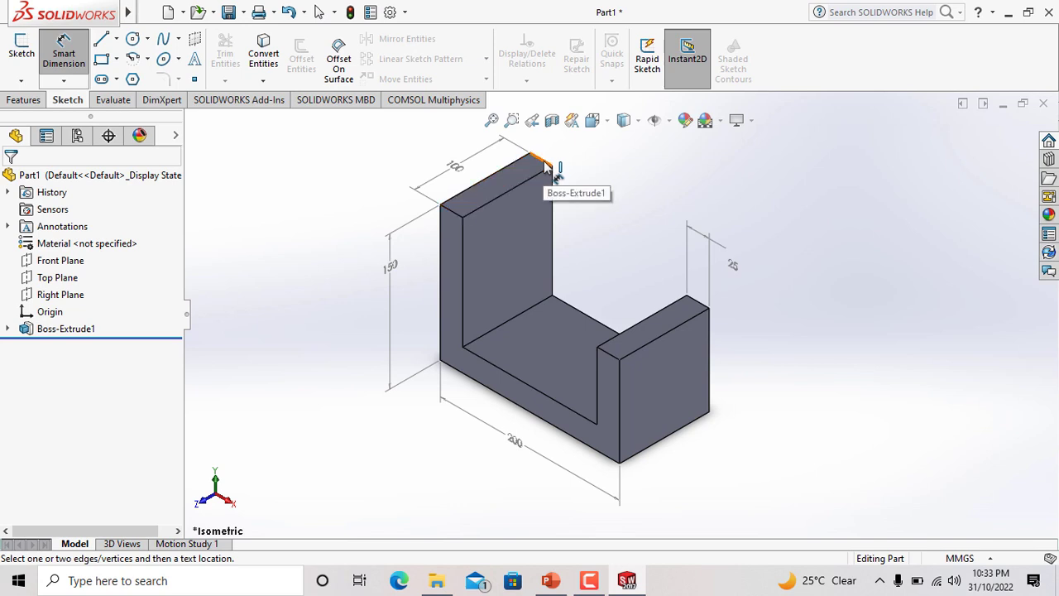
click(546, 165)
click(588, 168)
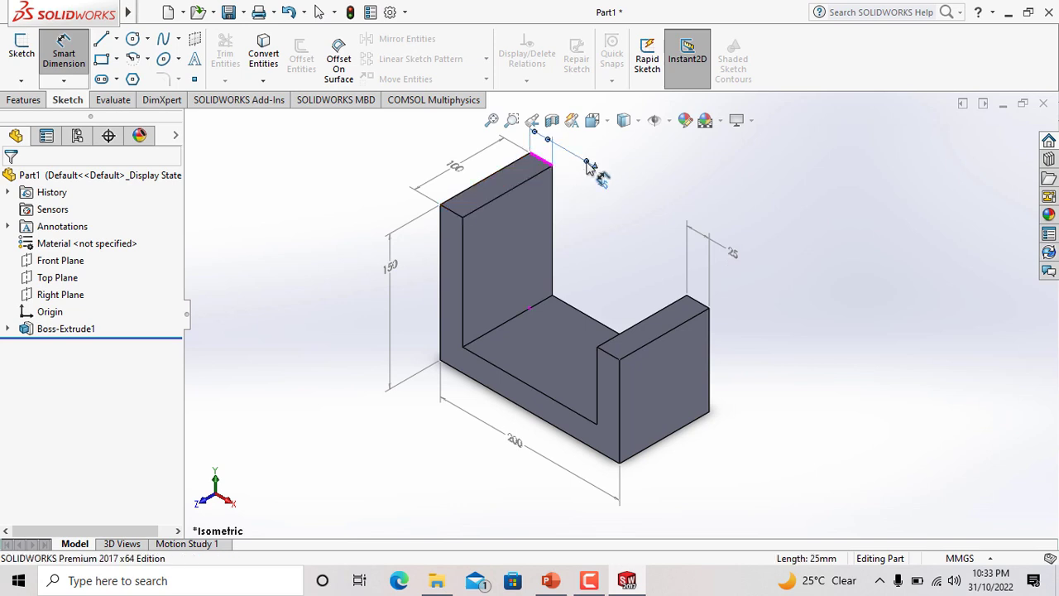
click(598, 389)
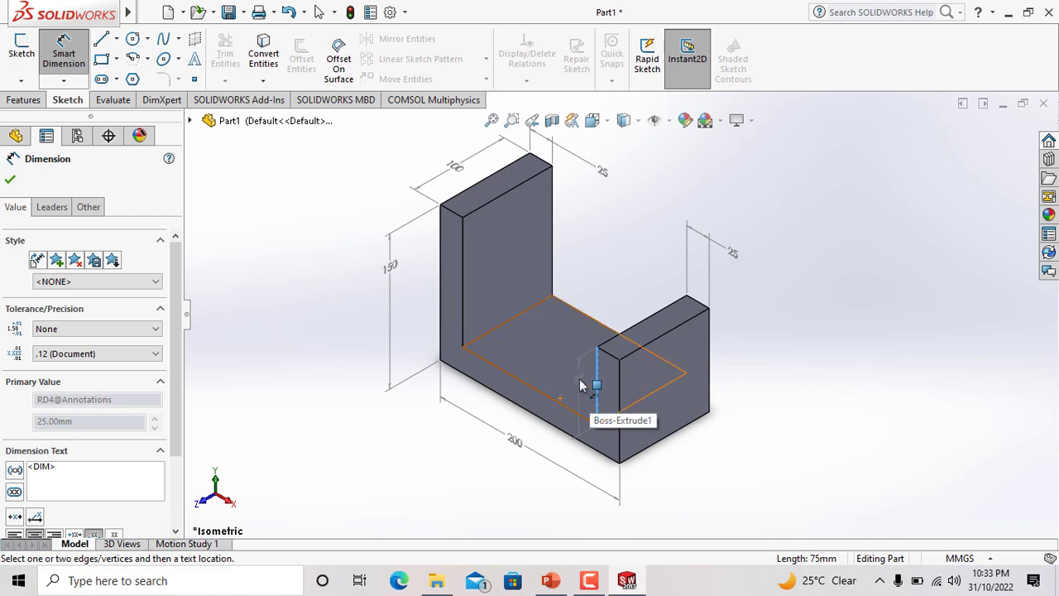
Step: Dimension the right block's 75 height against the bottom face
key(Escape)
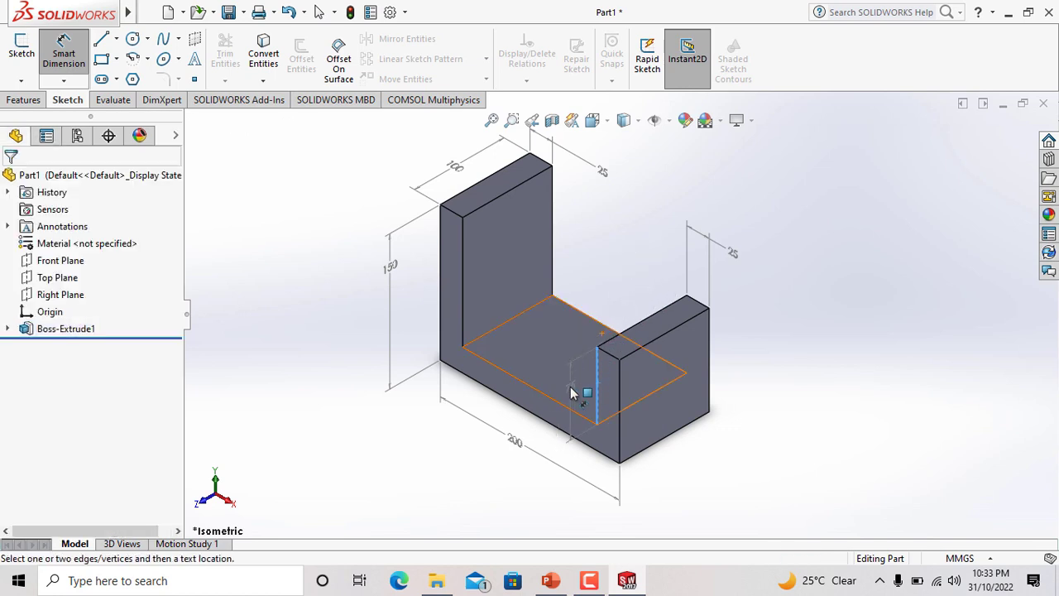
click(577, 388)
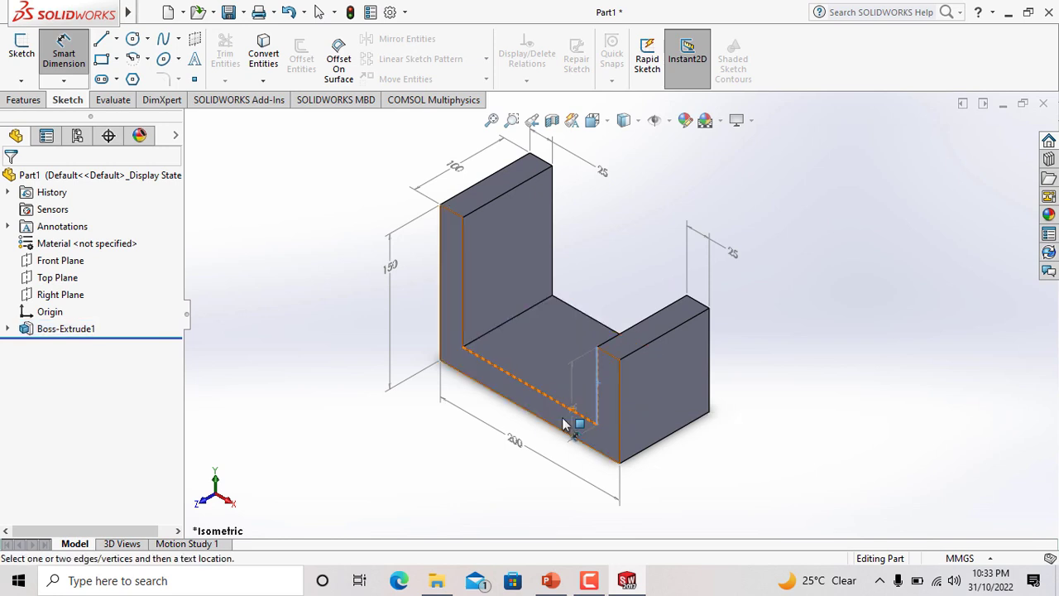
key(Escape)
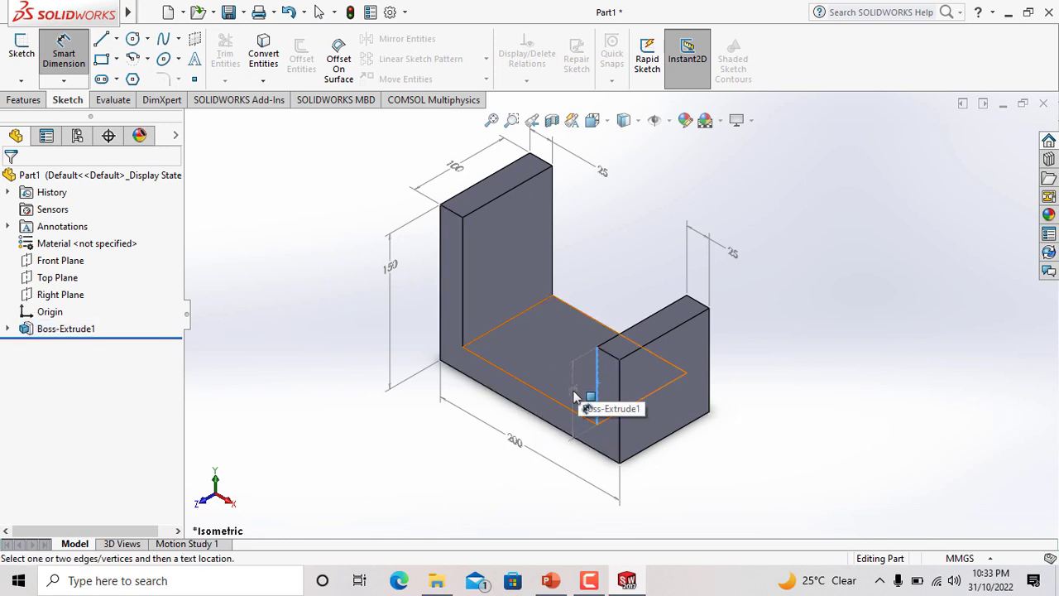
click(575, 397)
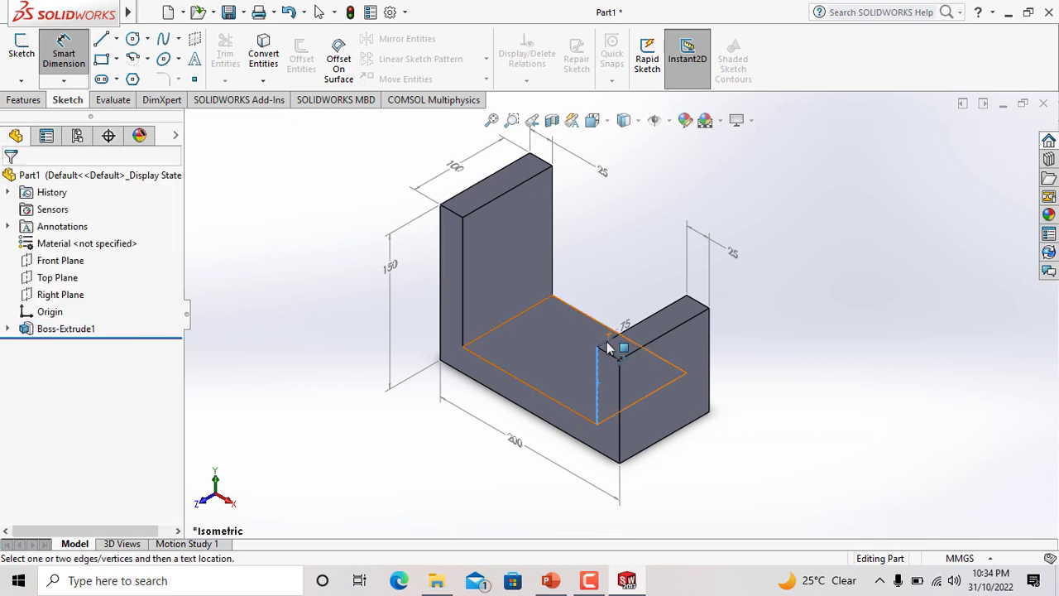
click(593, 399)
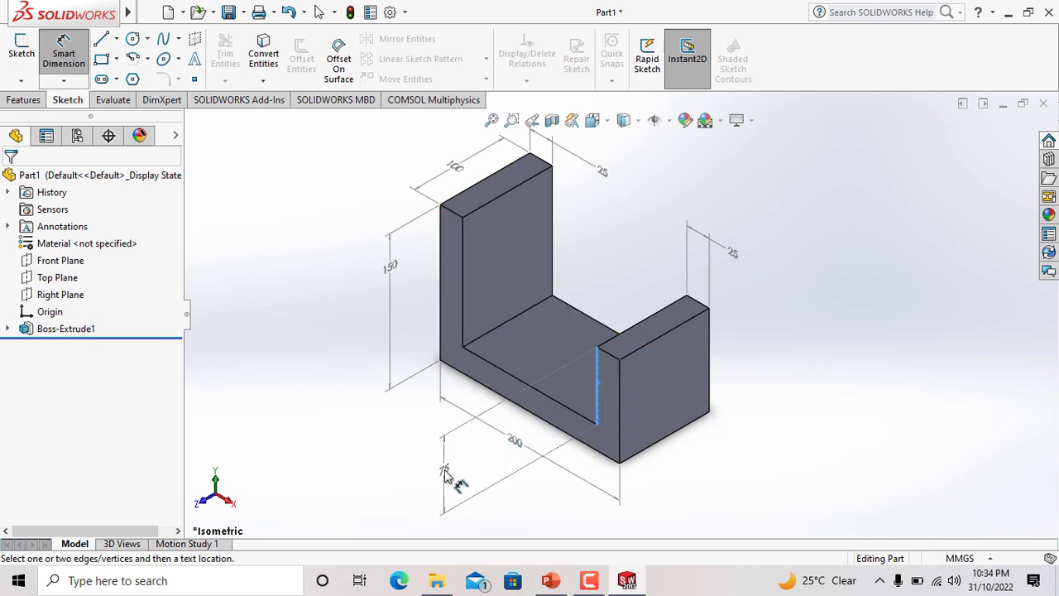
click(448, 483)
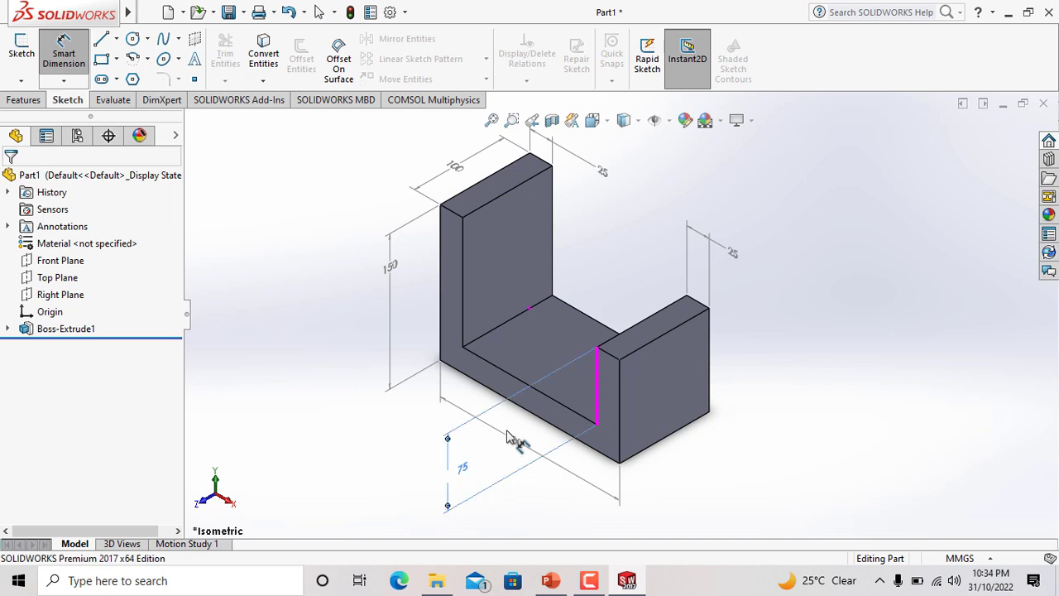
Step: Add the right block's 100 depth, the 150 inner floor length and the 125 inner height
click(662, 319)
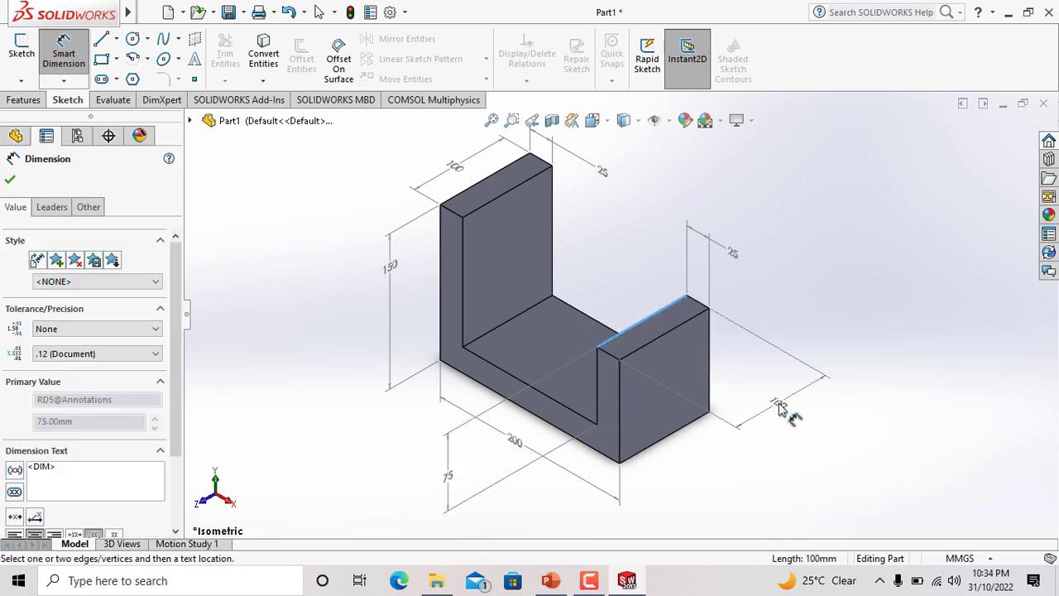
click(779, 408)
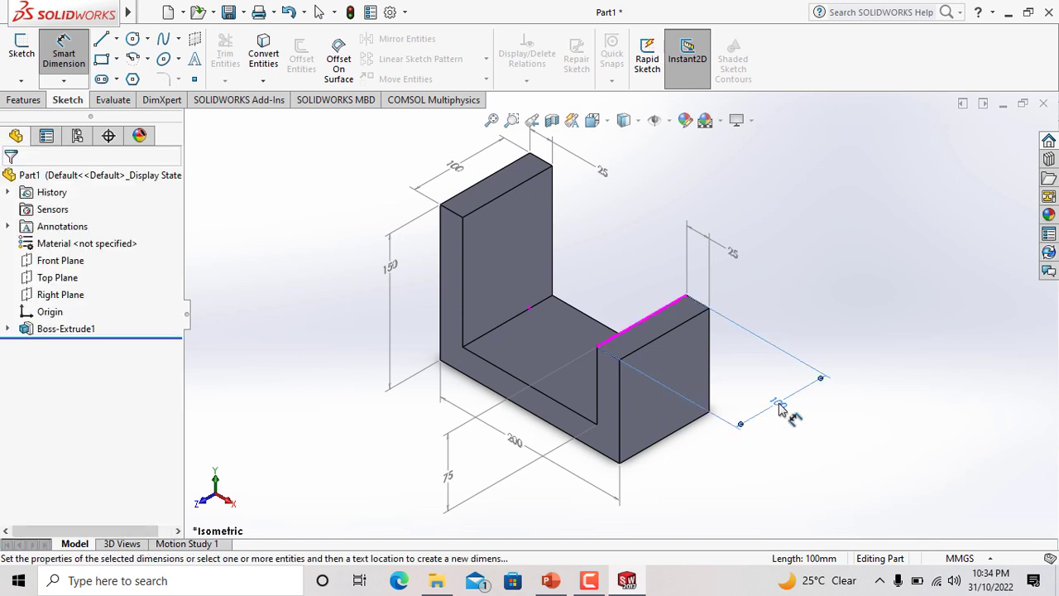
click(546, 396)
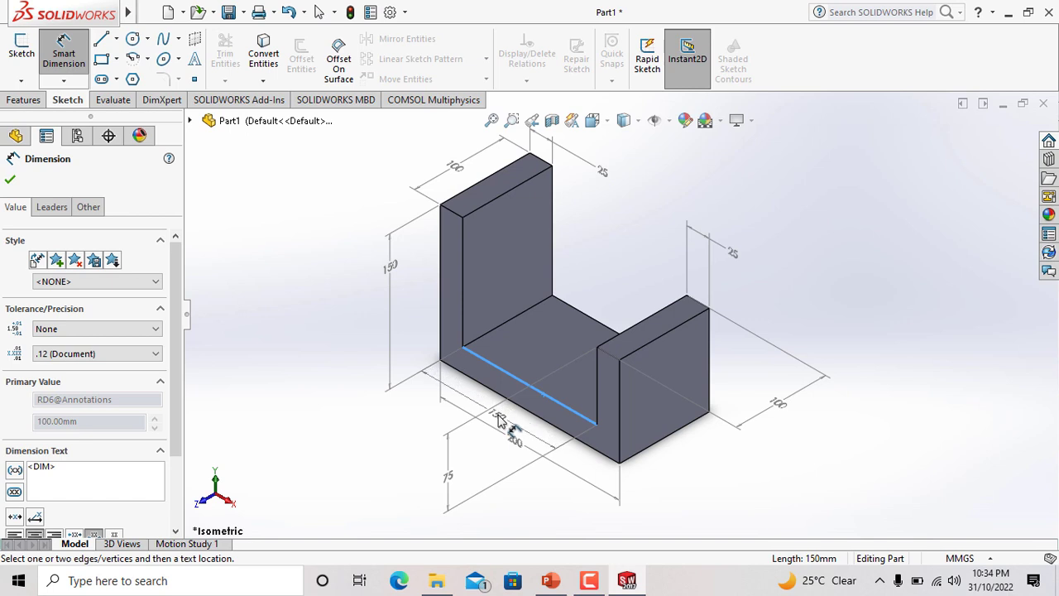
click(512, 424)
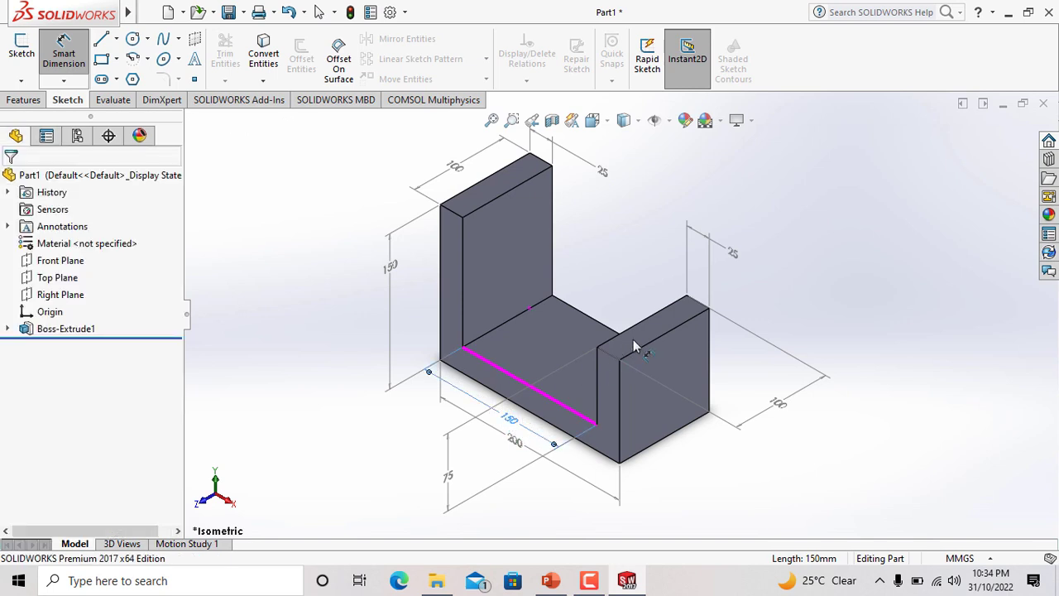
click(554, 261)
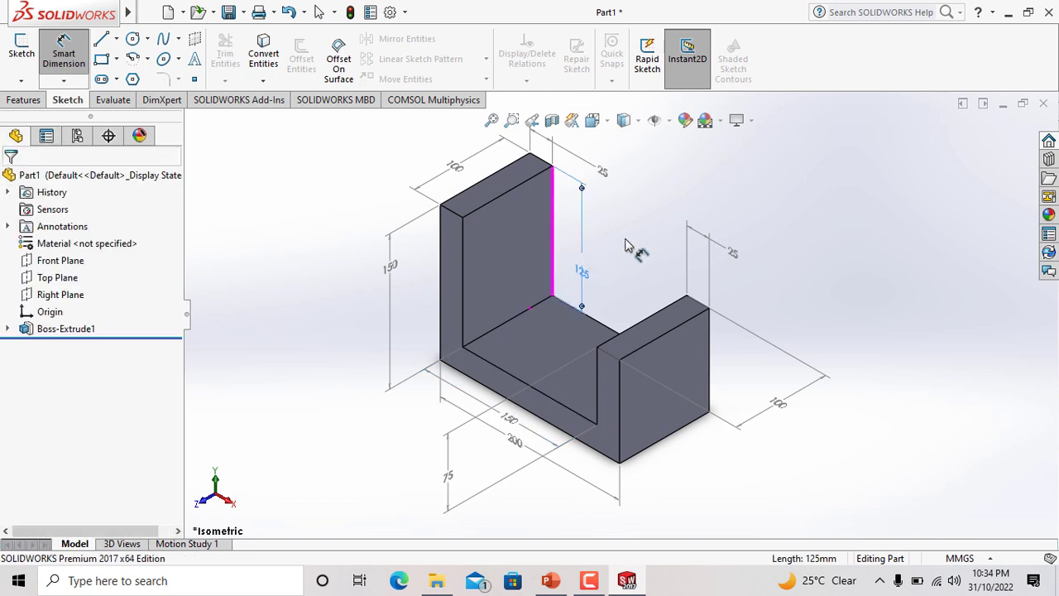
click(699, 213)
Step: Compare Hidden Lines Removed and Wireframe styles, settling on Hidden Lines Visible
key(Escape)
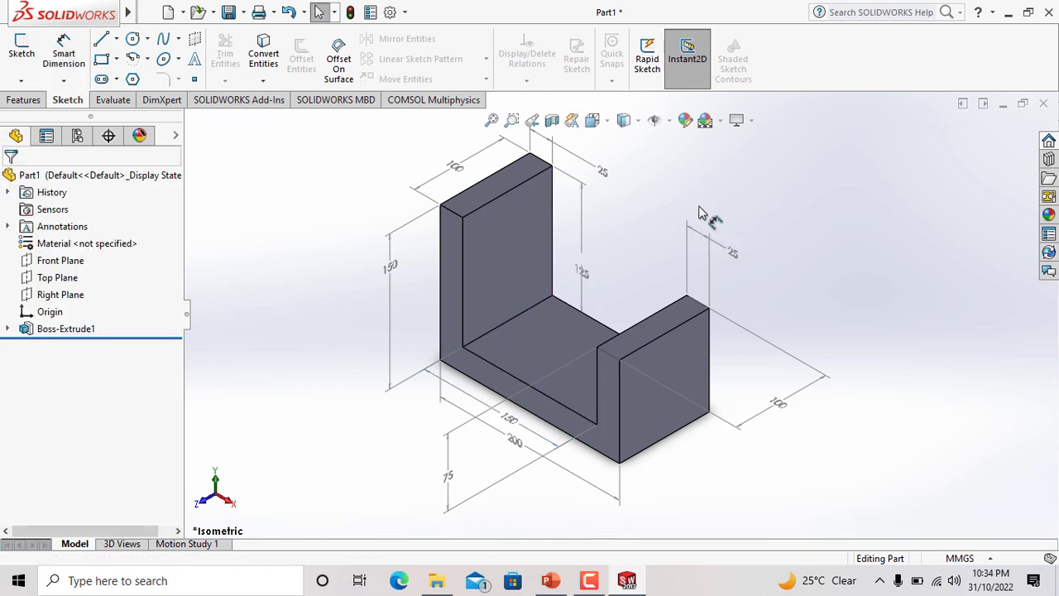
click(641, 122)
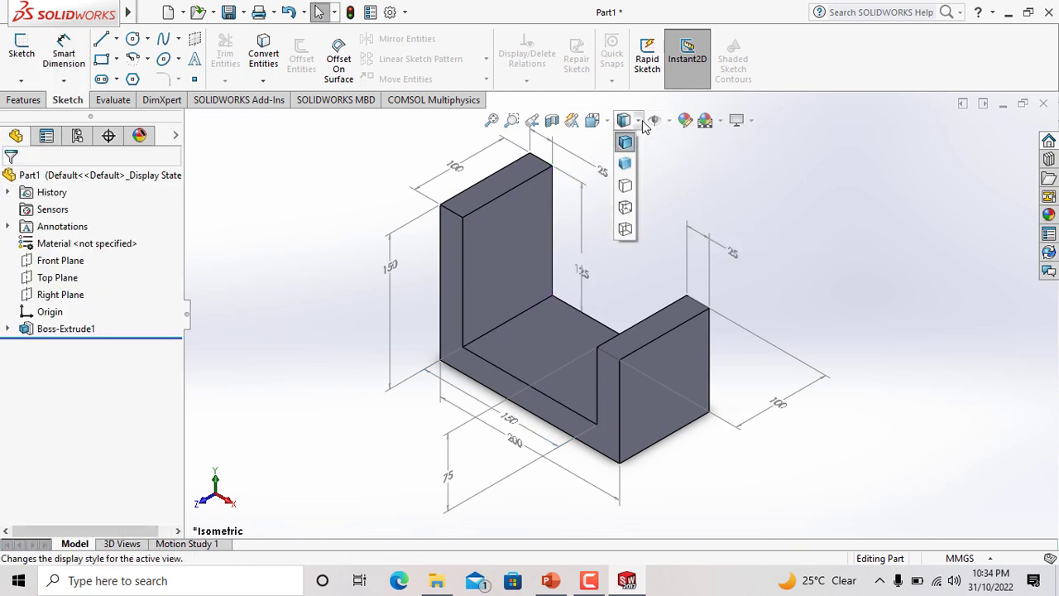
click(626, 186)
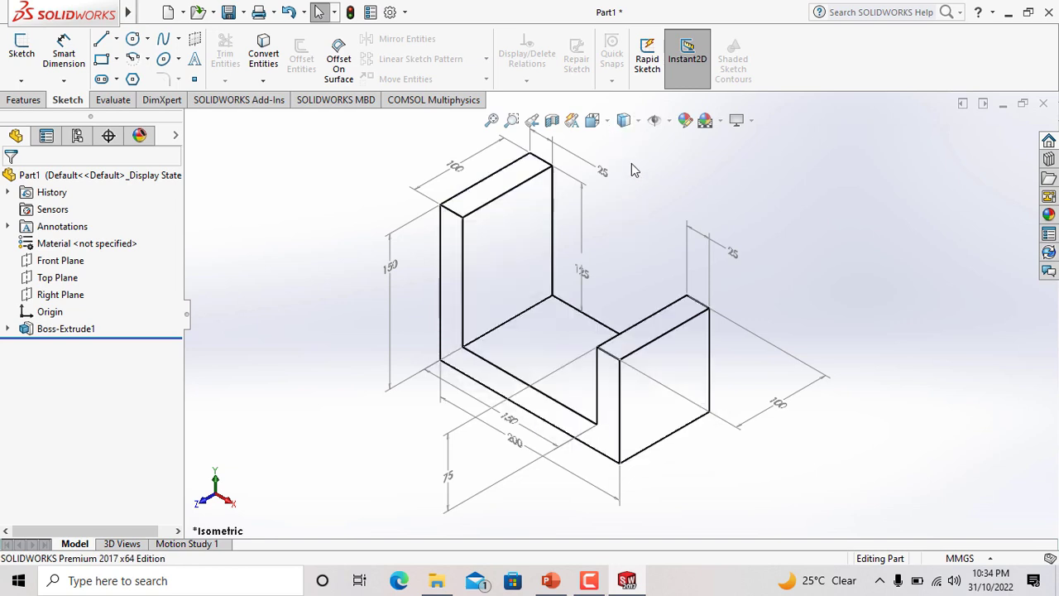
click(636, 124)
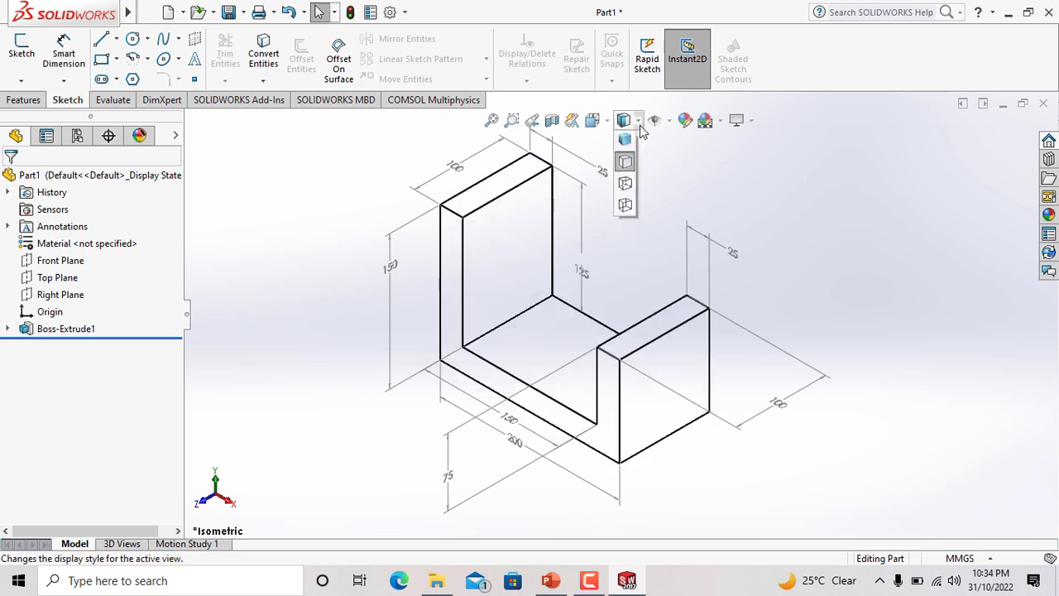
click(626, 208)
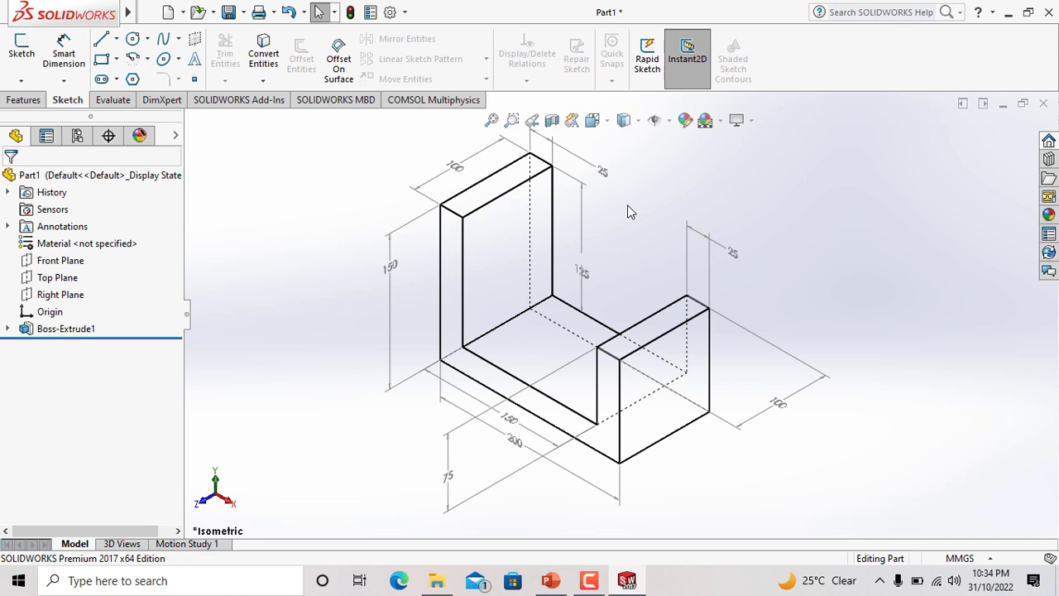
click(638, 122)
click(634, 228)
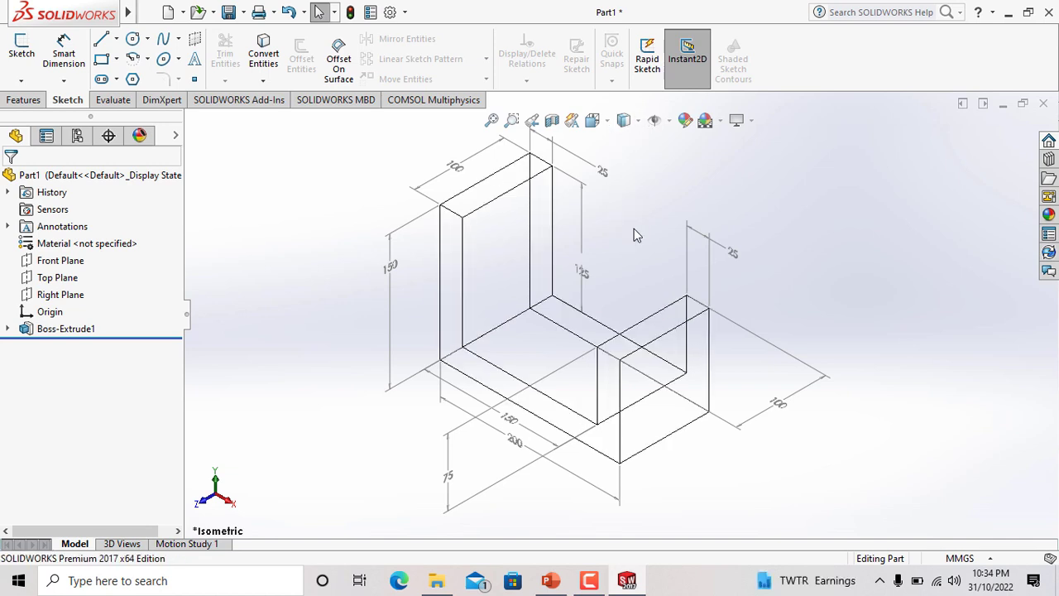
click(638, 122)
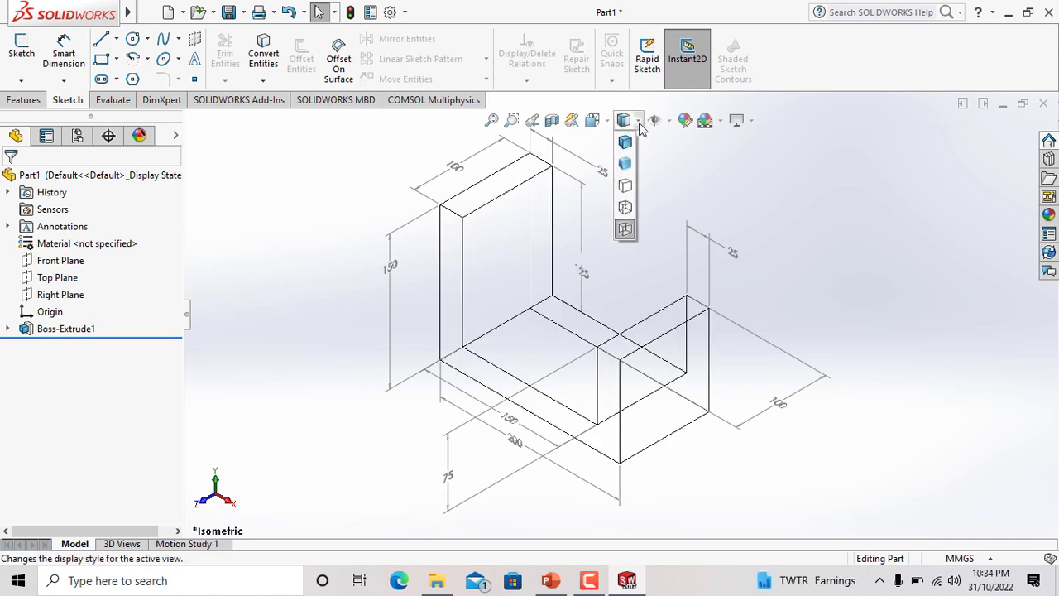
click(629, 209)
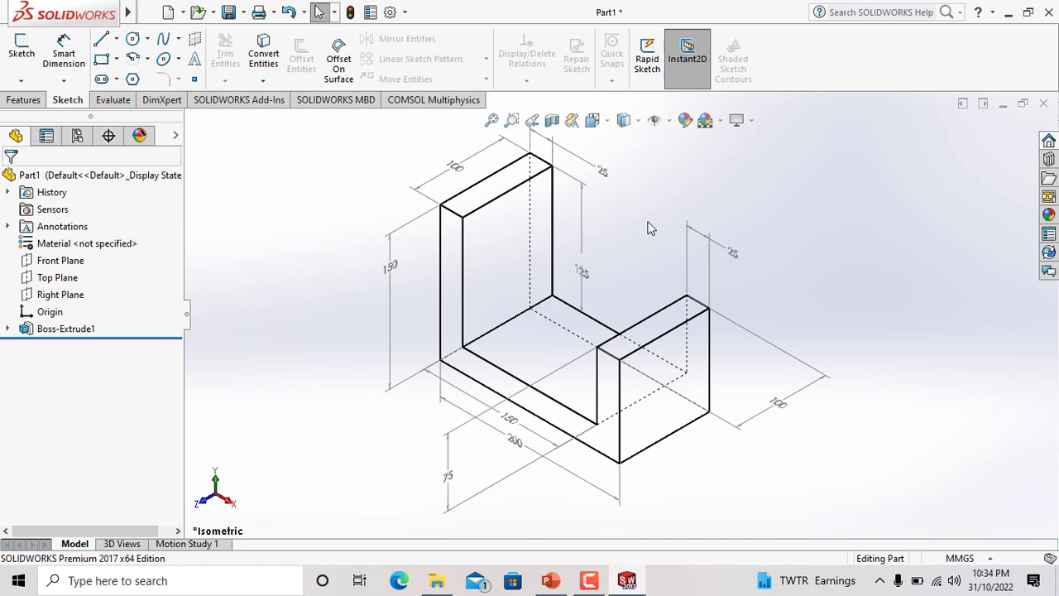